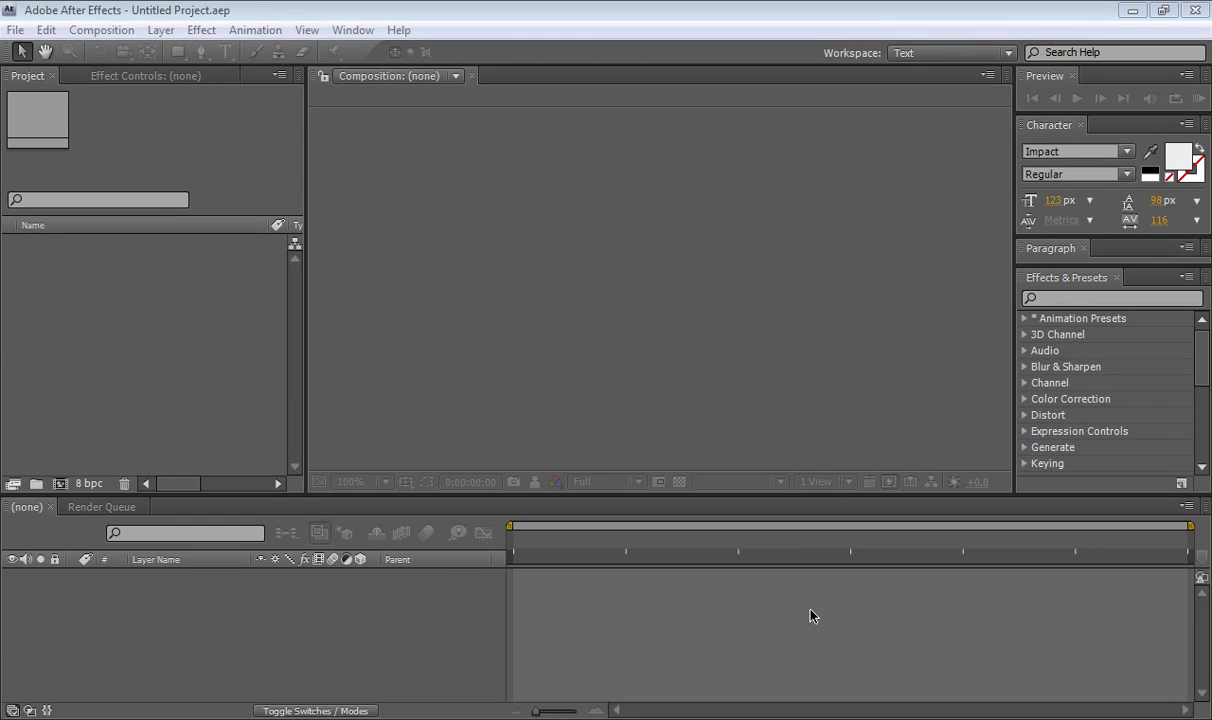
# Create Comp 1 from the NTSC D1 Widescreen Square Pixel preset: 872×486, 29.97 fps, 15 seconds
pyautogui.click(338, 16)
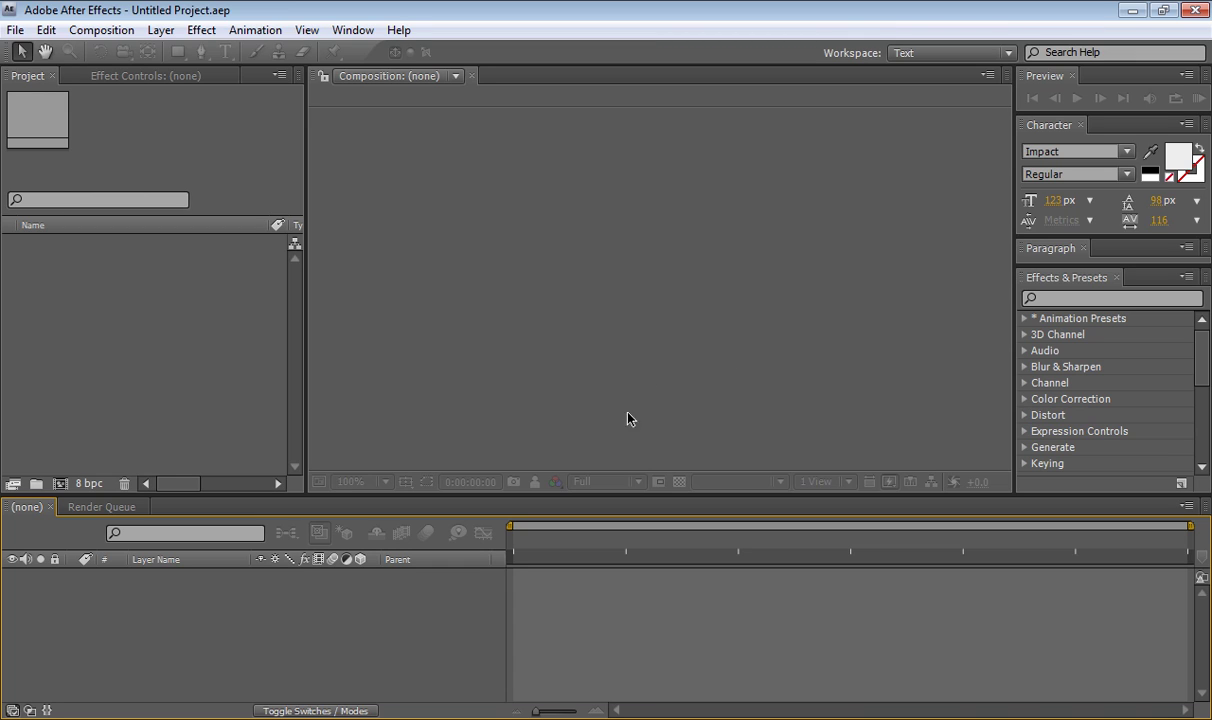
pyautogui.click(98, 34)
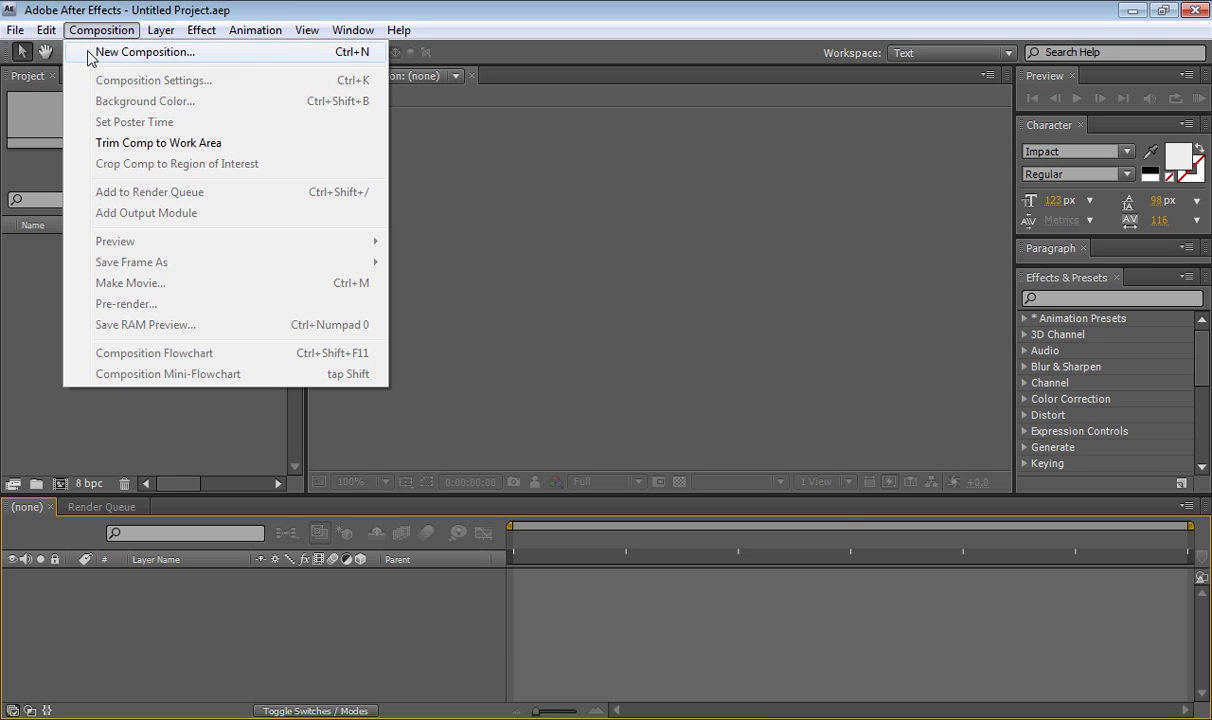
pyautogui.click(219, 52)
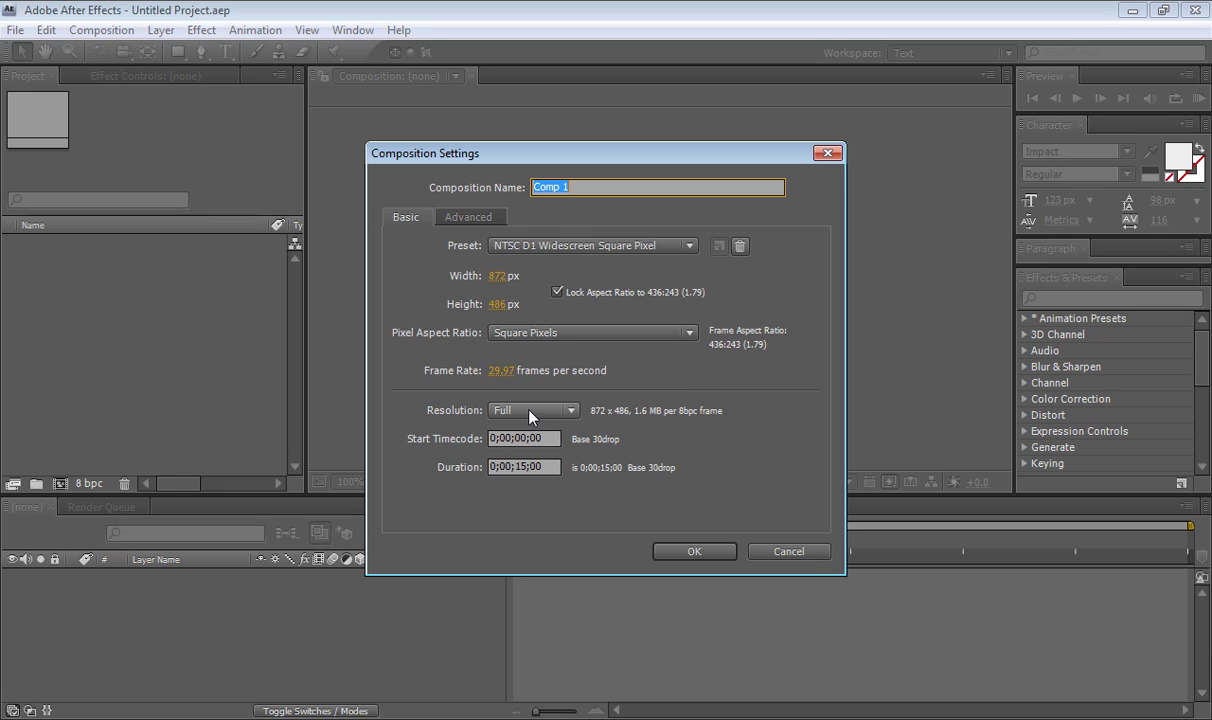
pyautogui.click(712, 553)
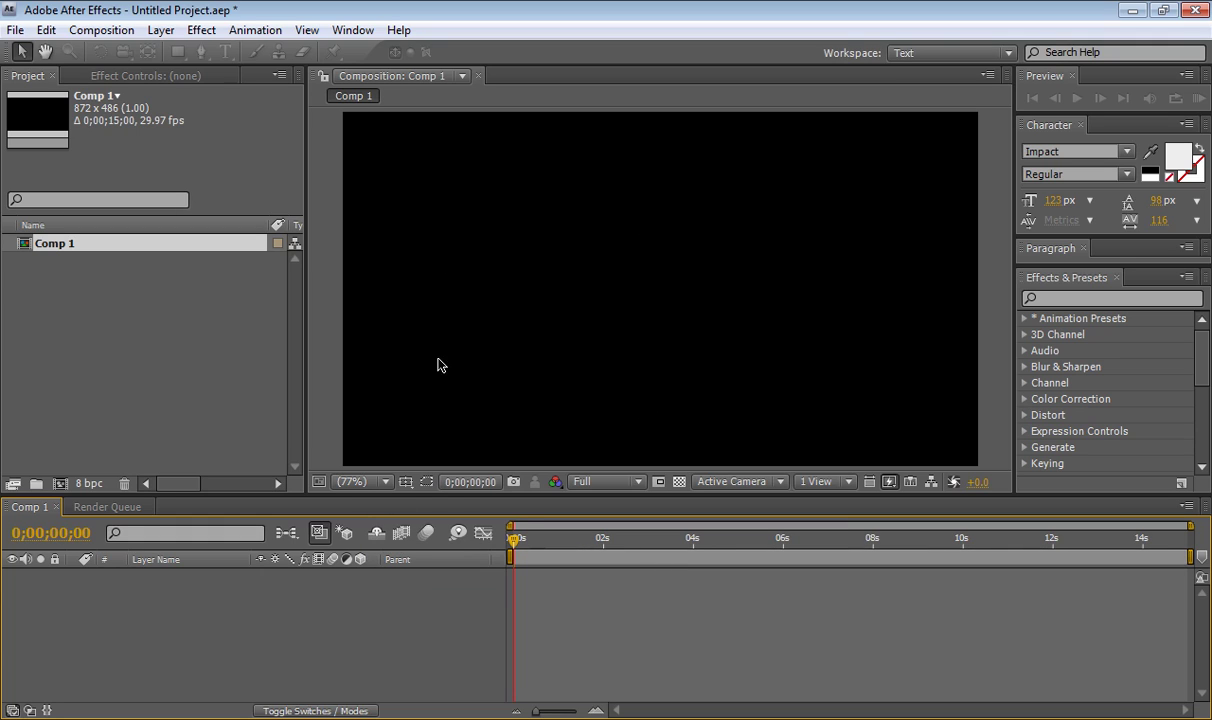
# Add a full-frame solid named Deep Red Solid 1, keeping red after cancelling the colour picker
pyautogui.rightClick(200, 637)
pyautogui.moveTo(430, 385)
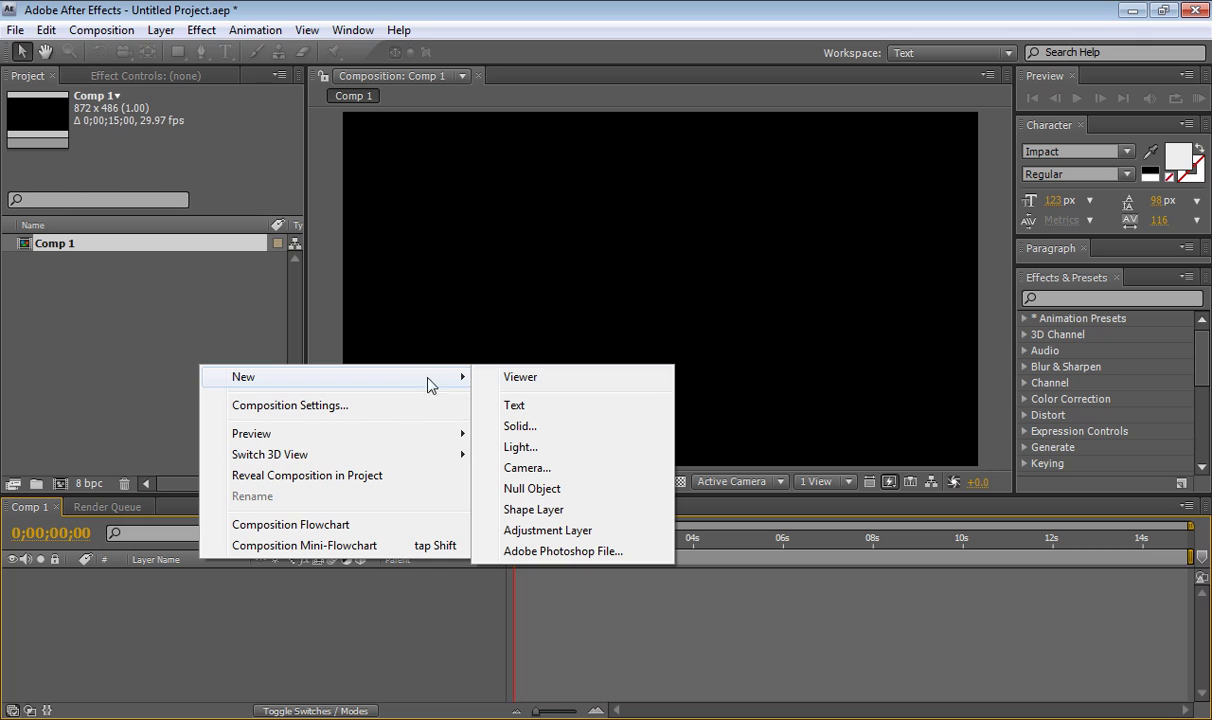
pyautogui.click(584, 427)
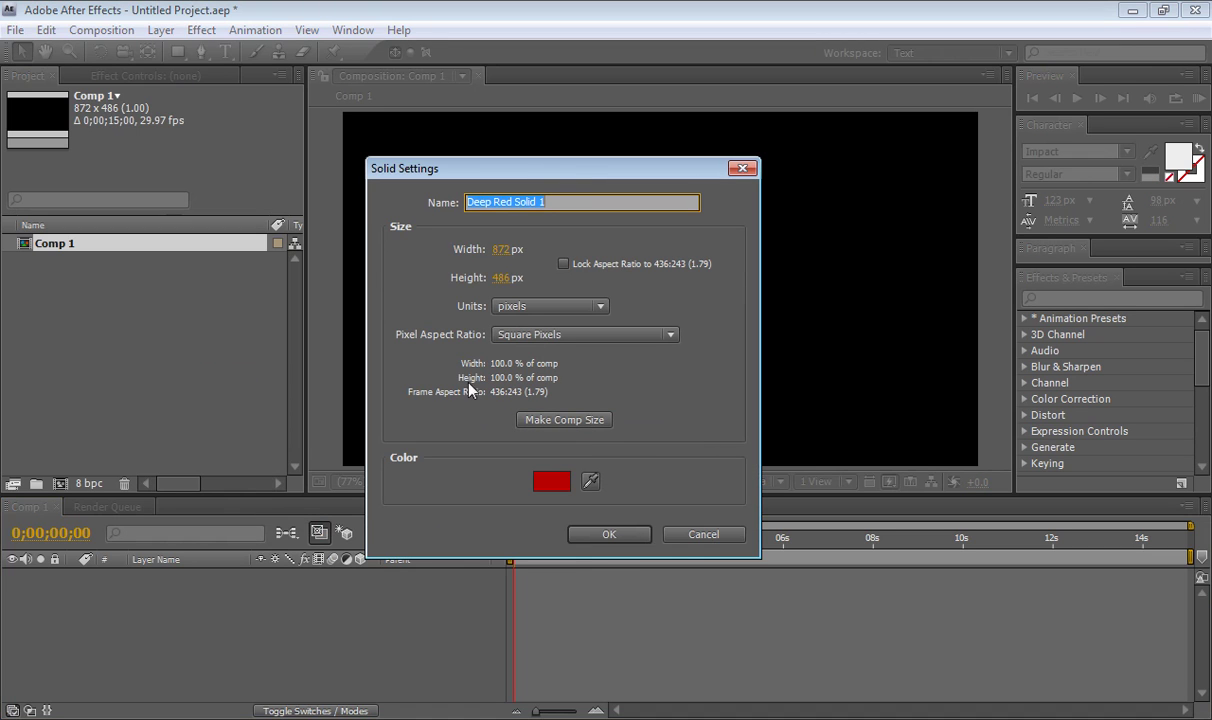
pyautogui.click(552, 482)
pyautogui.moveTo(646, 562); pyautogui.dragTo(645, 479)
pyautogui.click(609, 456)
pyautogui.moveTo(585, 435)
pyautogui.mouseDown()
pyautogui.moveTo(595, 495)
pyautogui.moveTo(541, 501)
pyautogui.moveTo(606, 514)
pyautogui.moveTo(614, 530)
pyautogui.mouseUp()
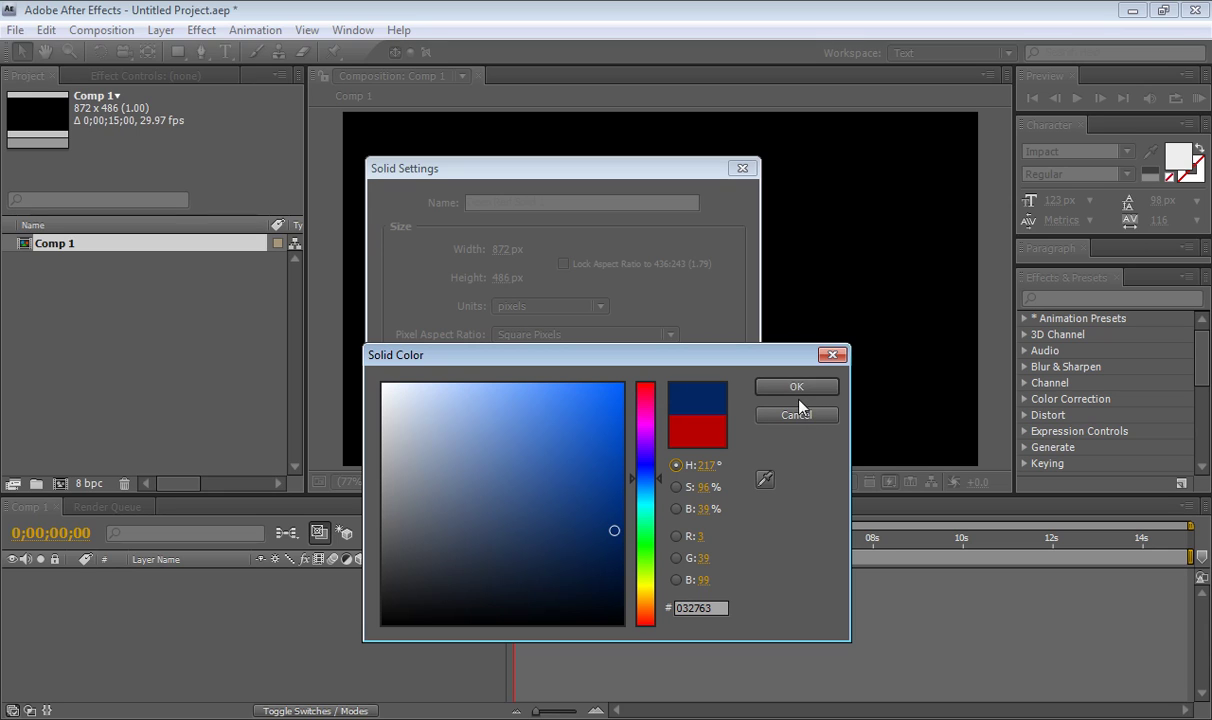
pyautogui.click(796, 414)
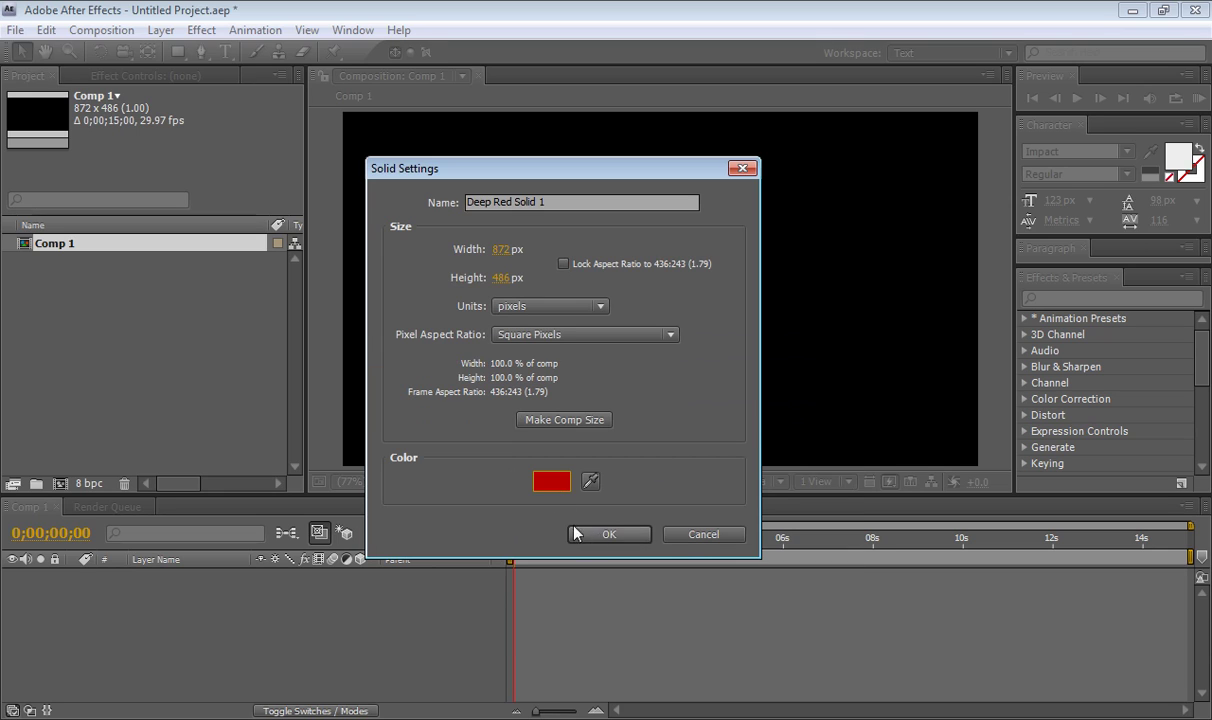
pyautogui.click(605, 535)
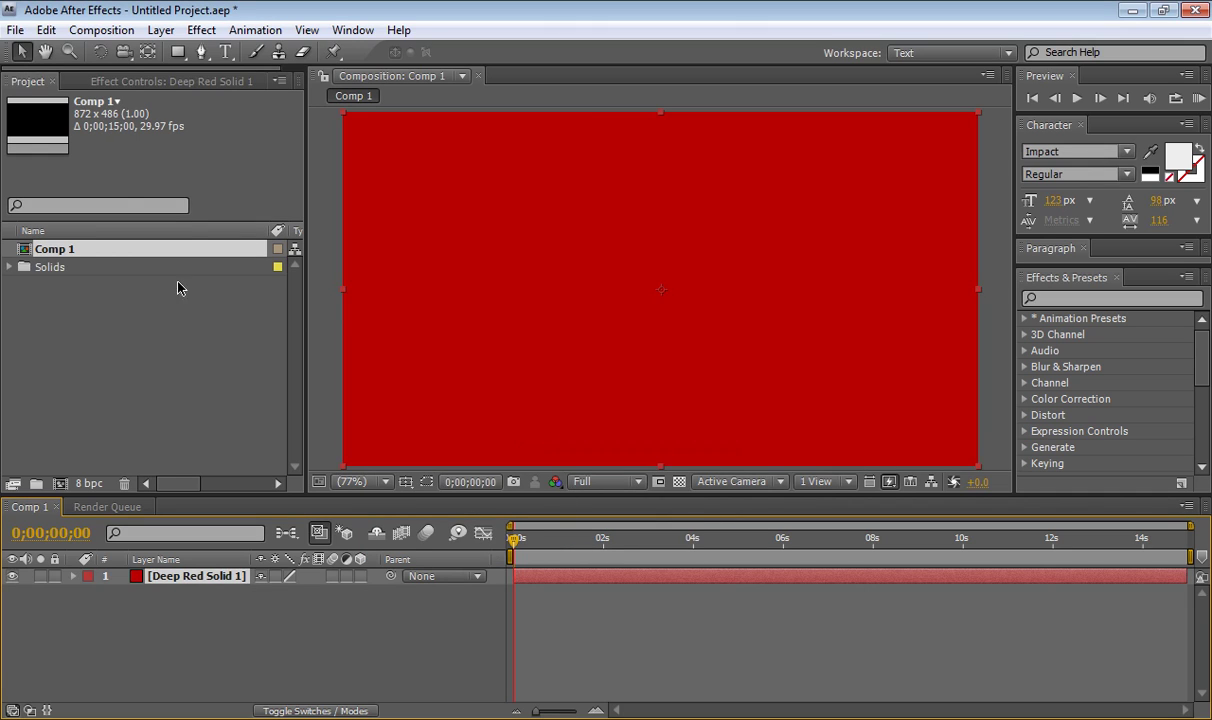
# Apply the Ramp effect to the solid and set its Start Color to a saturated dark blue
pyautogui.click(201, 30)
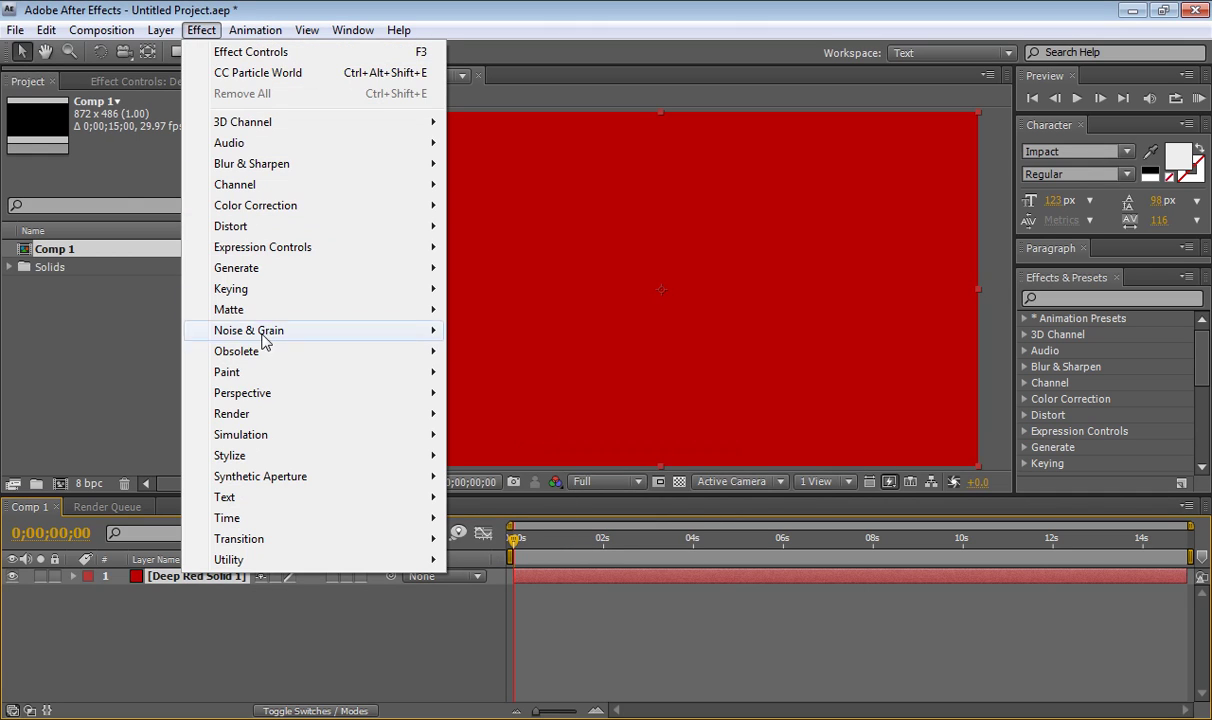
pyautogui.moveTo(280, 266)
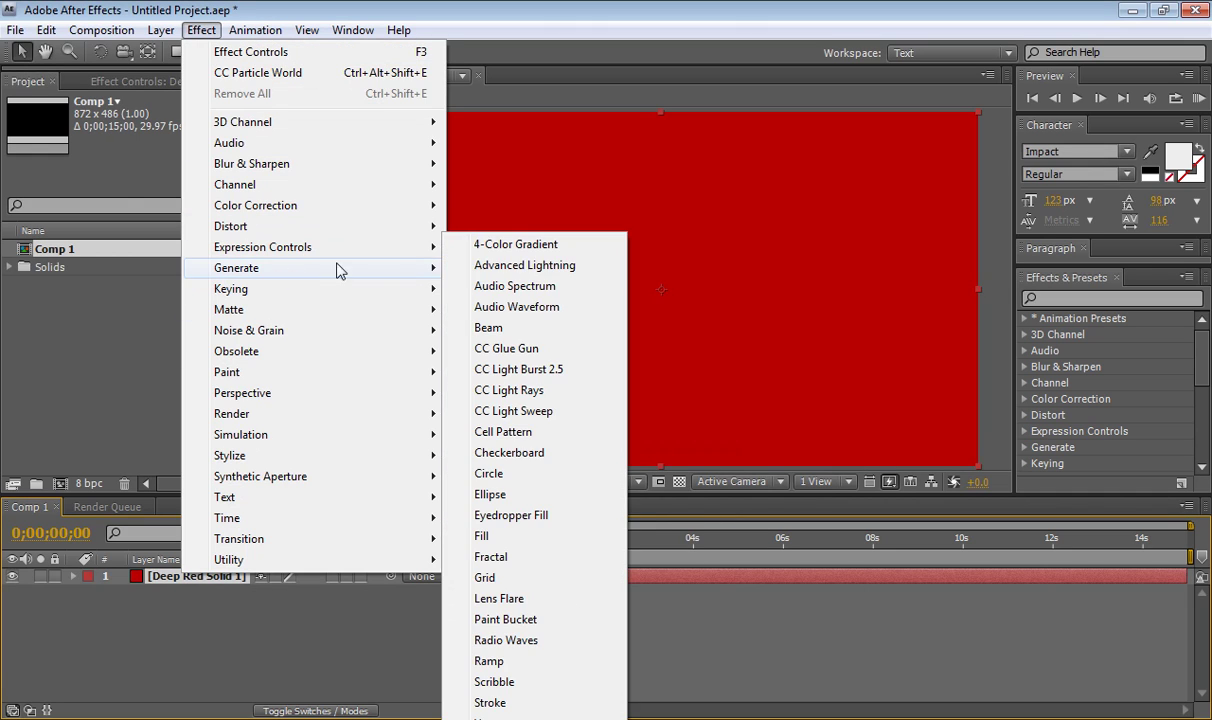
pyautogui.click(505, 662)
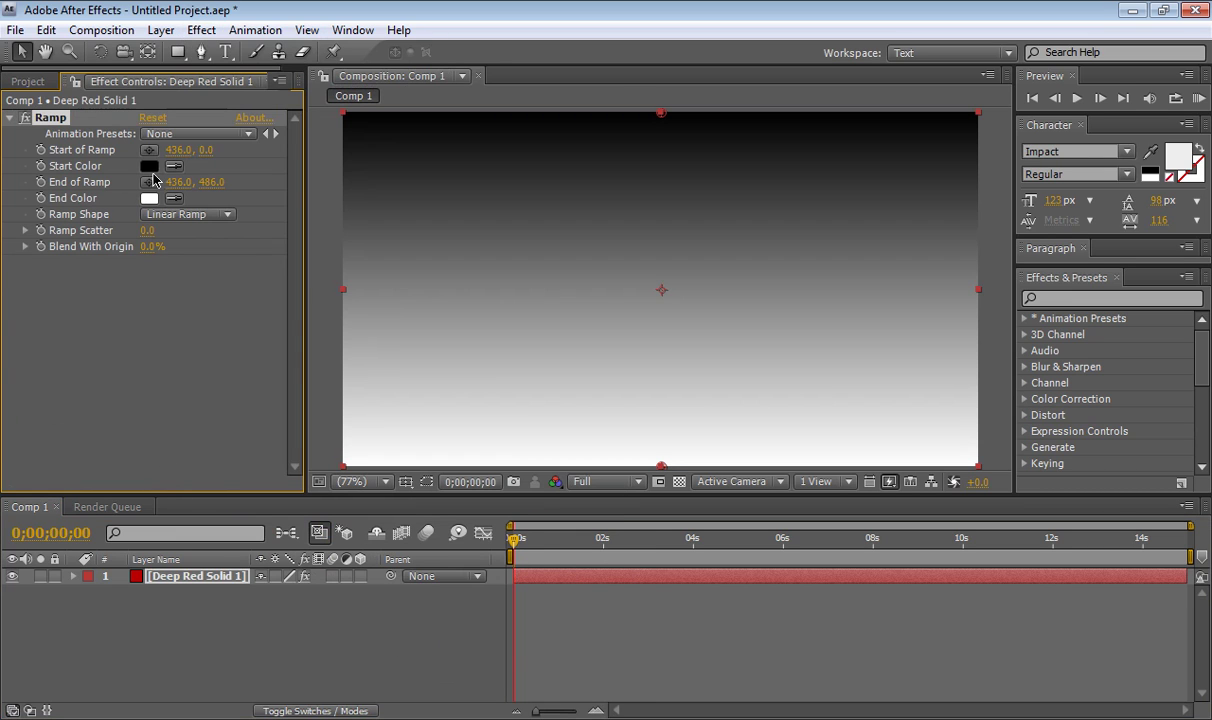
pyautogui.click(149, 166)
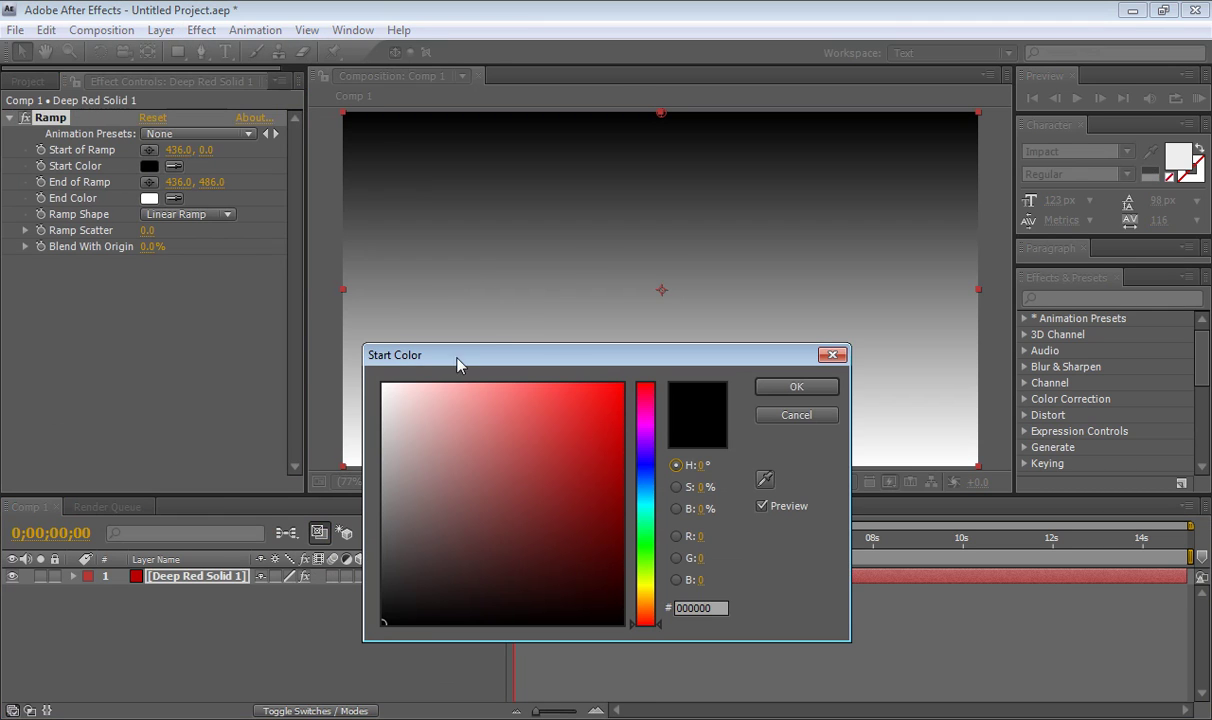
pyautogui.click(653, 489)
pyautogui.moveTo(566, 498); pyautogui.dragTo(536, 537)
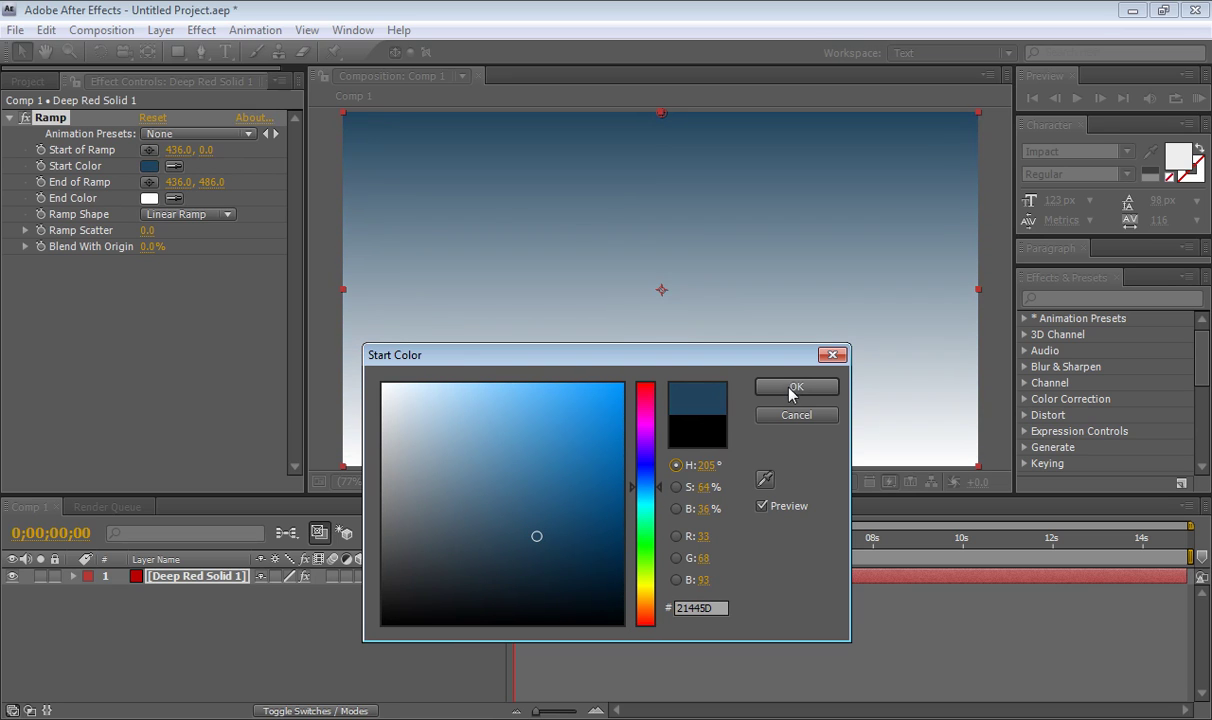
pyautogui.moveTo(620, 509); pyautogui.dragTo(640, 524)
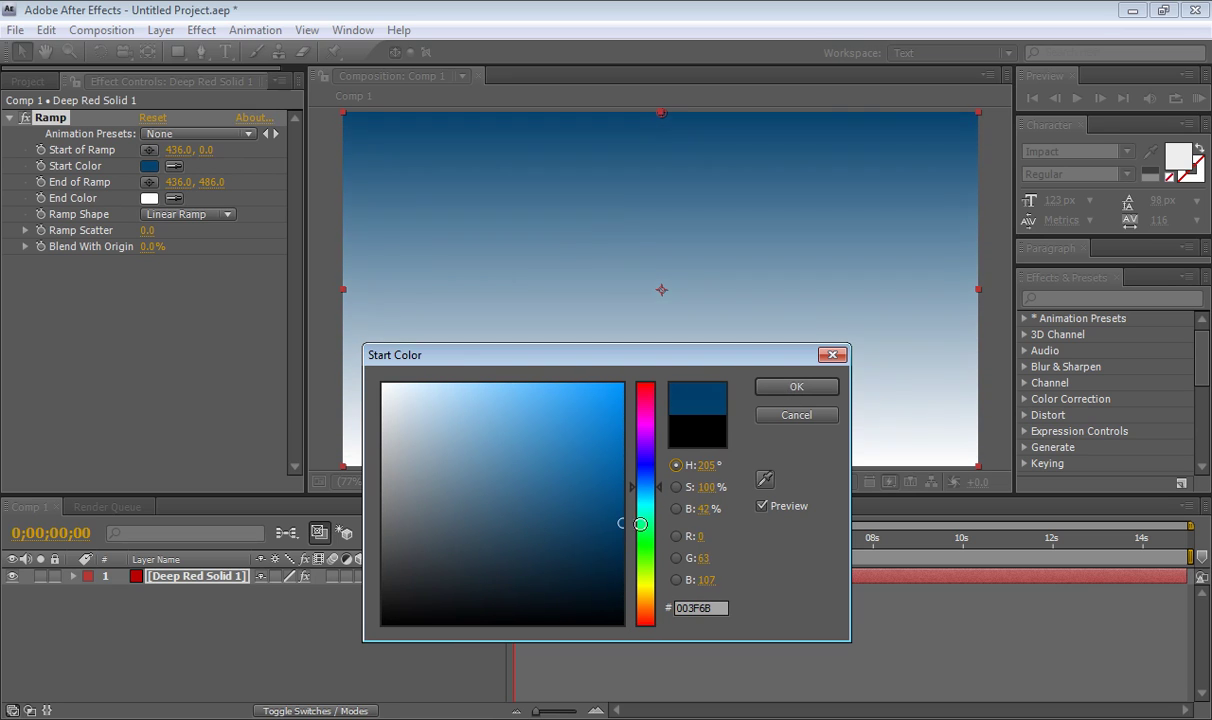
pyautogui.click(792, 391)
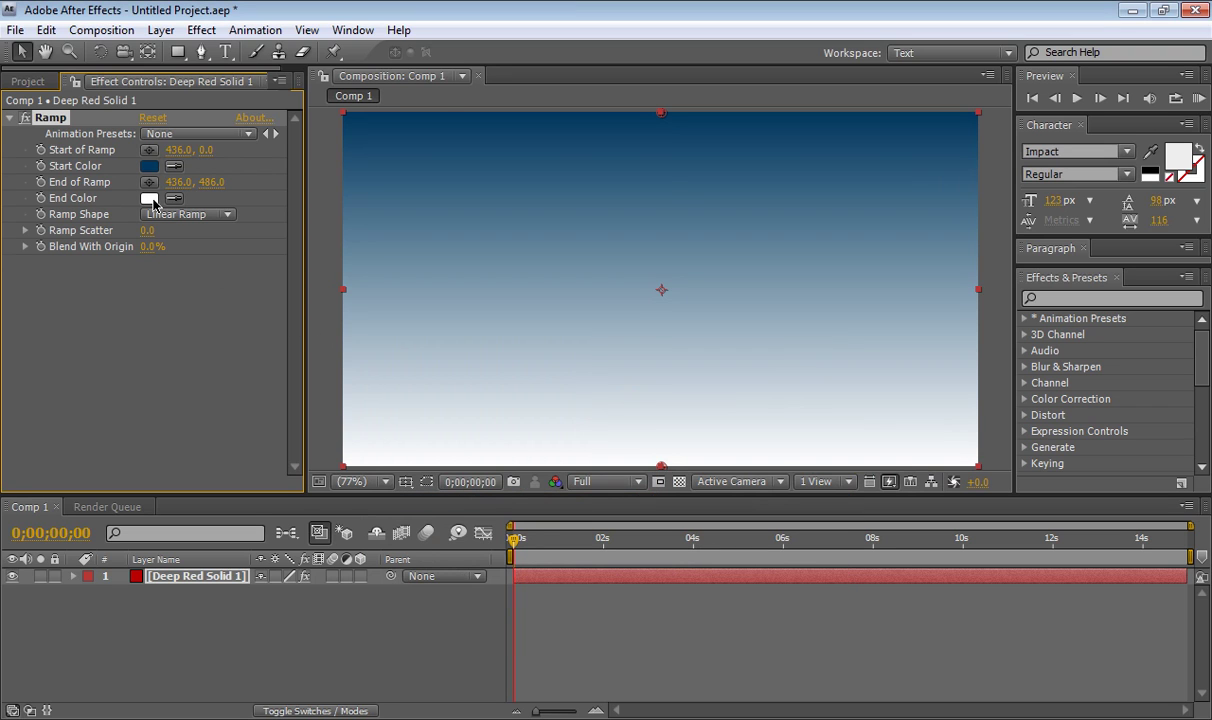
# Set the ramp's End Color to black and its Ramp Shape to Radial
pyautogui.click(149, 198)
pyautogui.click(385, 622)
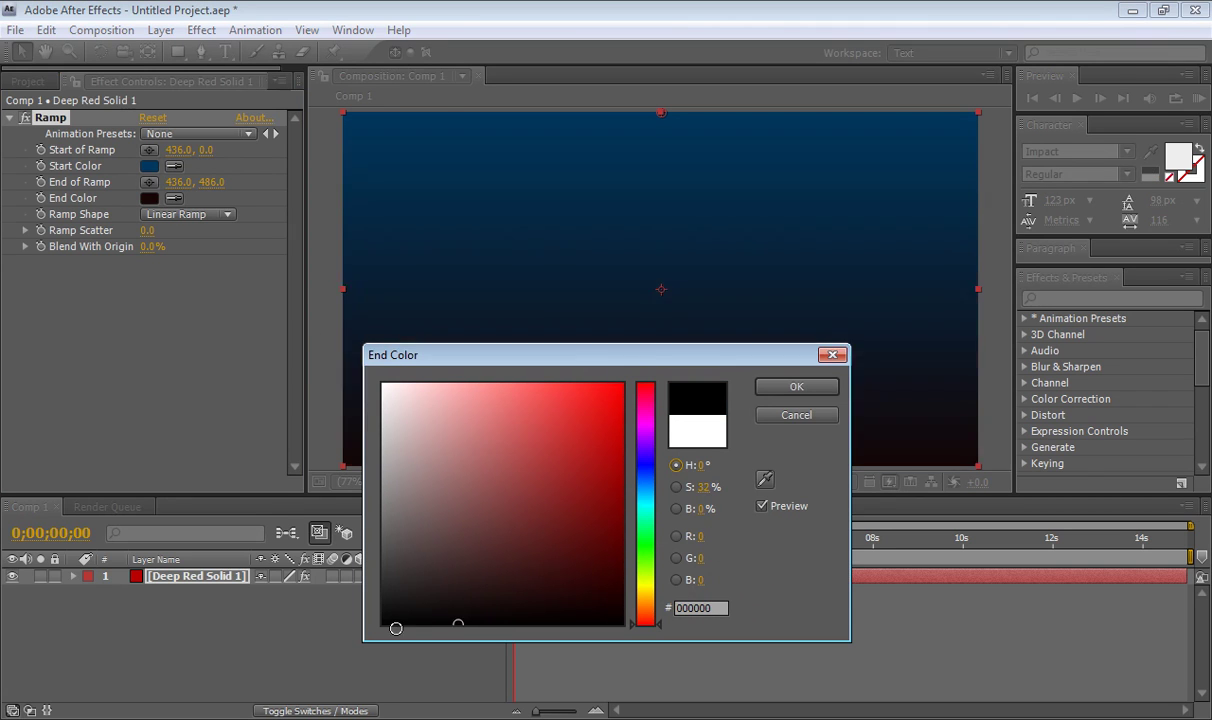
pyautogui.click(784, 391)
pyautogui.click(193, 215)
pyautogui.click(197, 242)
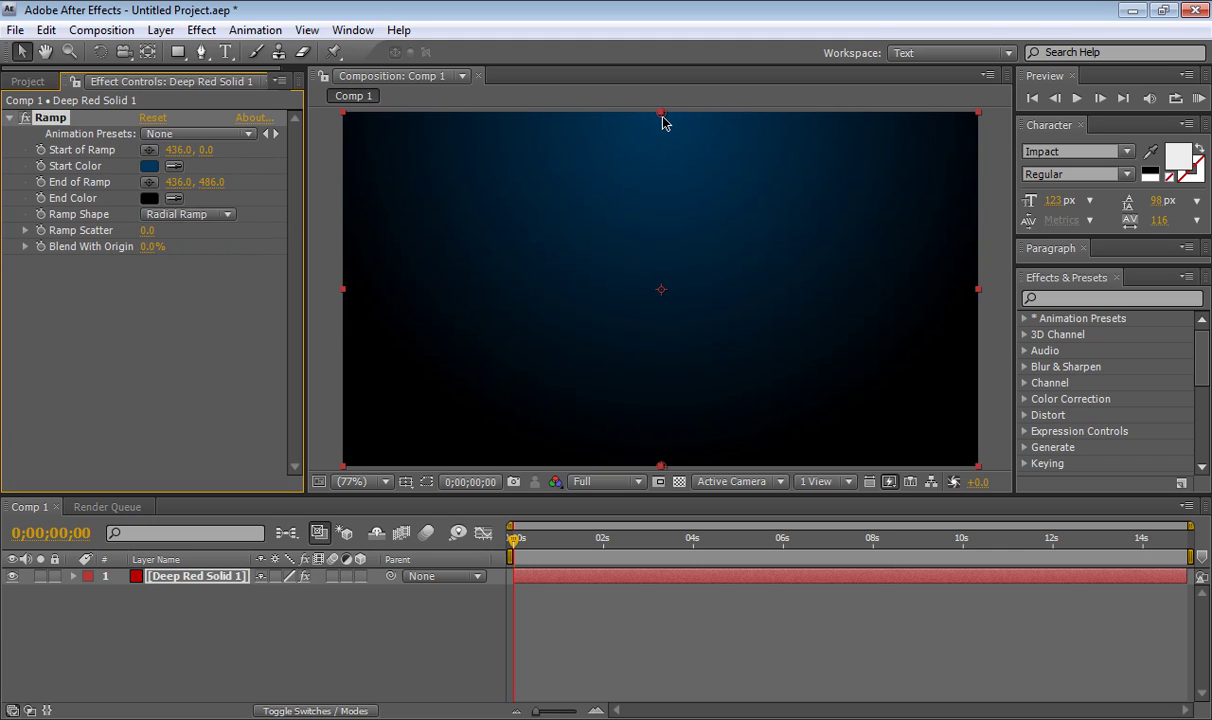
# Move the ramp start point to the frame centre and the end point below the frame
pyautogui.moveTo(661, 116); pyautogui.dragTo(663, 292)
pyautogui.press(',')
pyautogui.press(',')
pyautogui.press(',')
pyautogui.press(',')
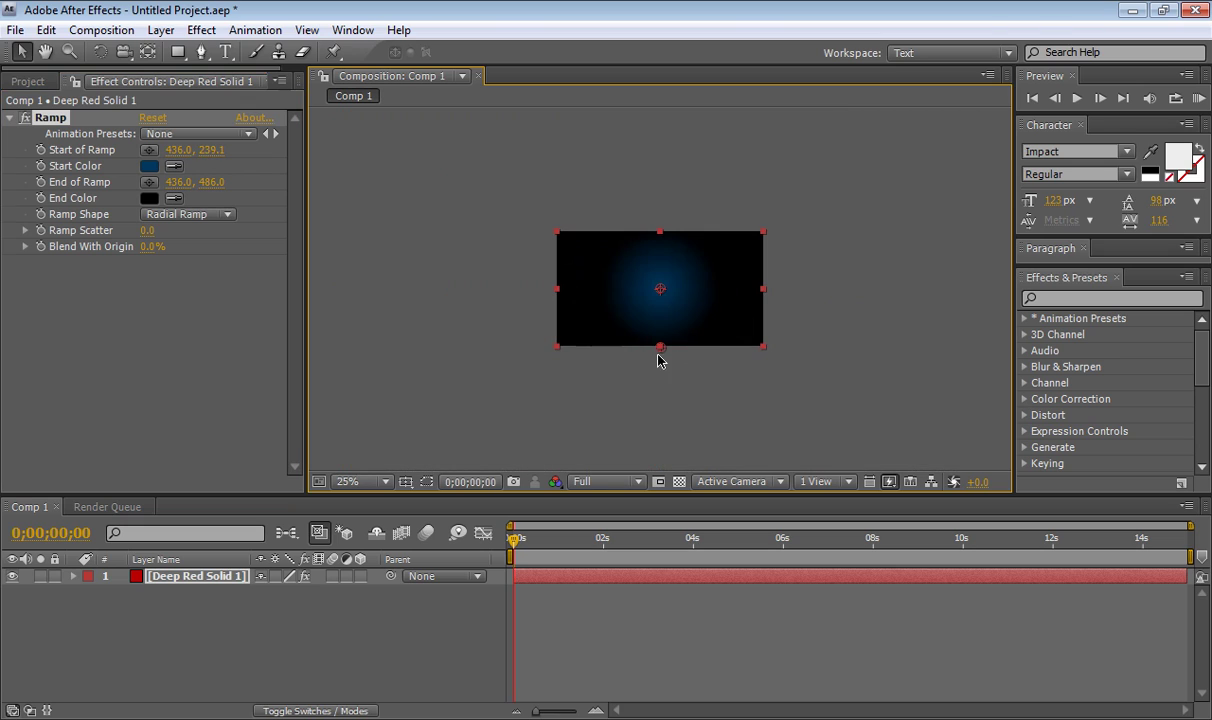
pyautogui.moveTo(661, 352); pyautogui.dragTo(660, 406)
pyautogui.press('/')
pyautogui.click(378, 481)
pyautogui.click(405, 160)
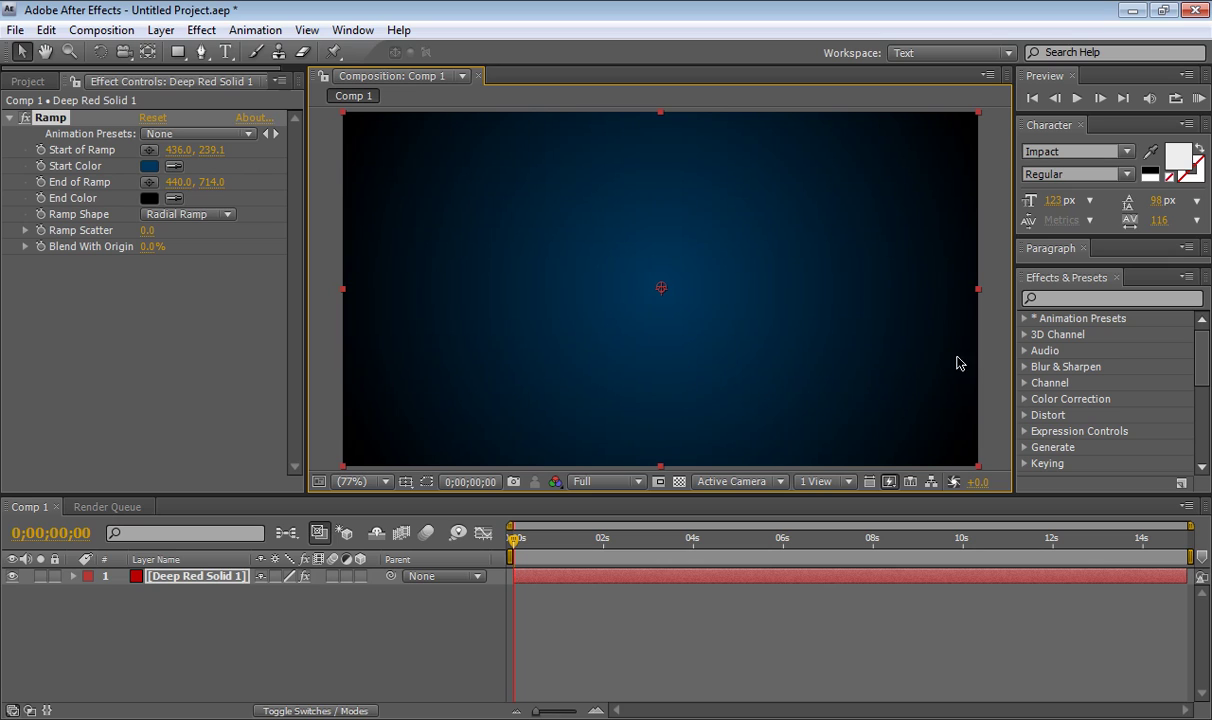
pyautogui.press('F2')
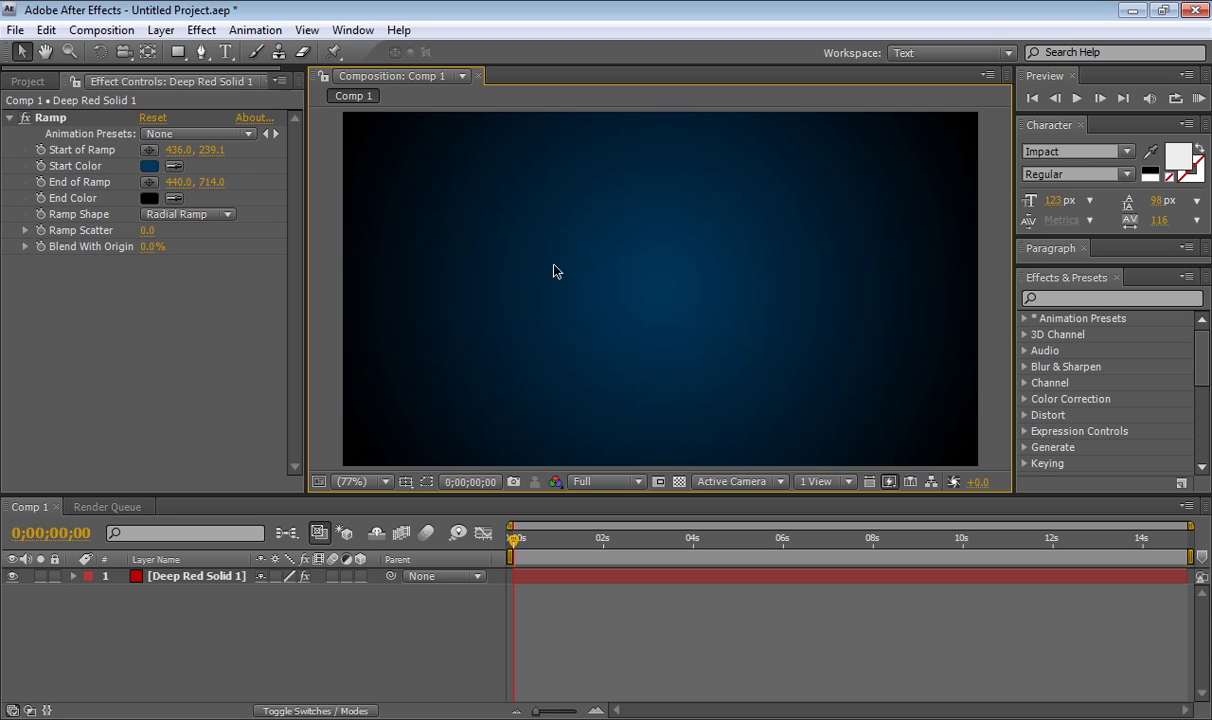
# Rename the solid layer to BG
pyautogui.click(225, 578)
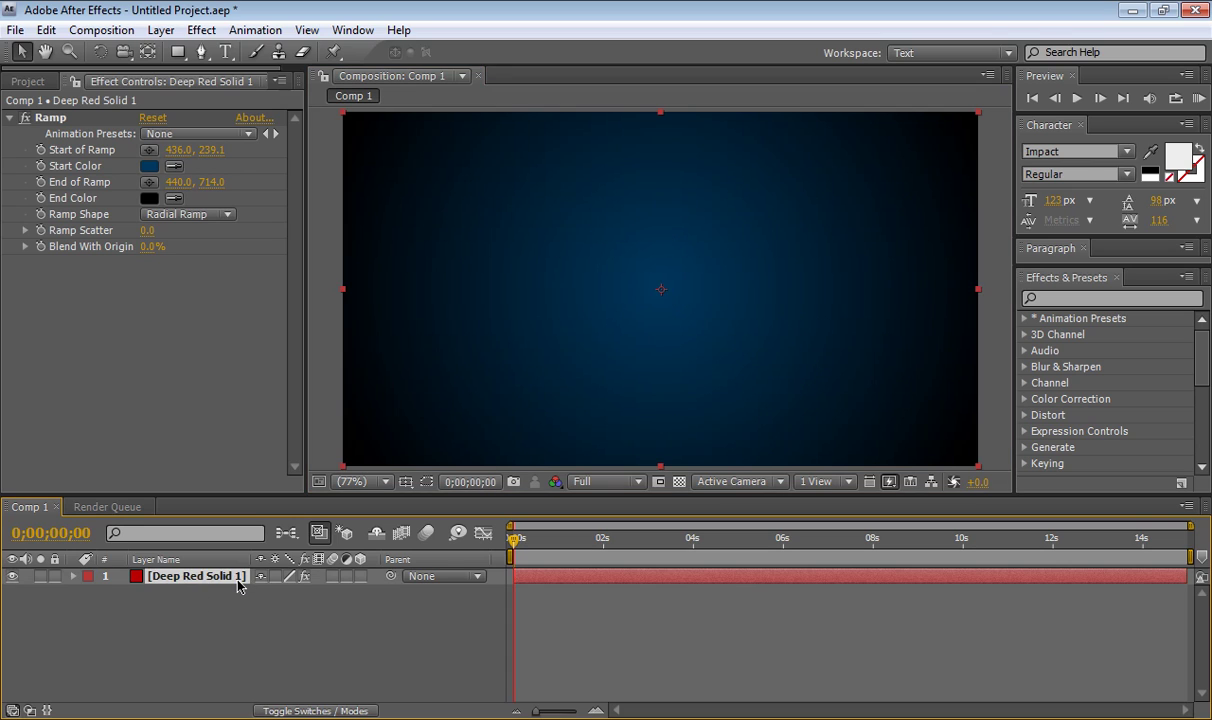
pyautogui.press('Return')
pyautogui.write('BG')
pyautogui.click(163, 613)
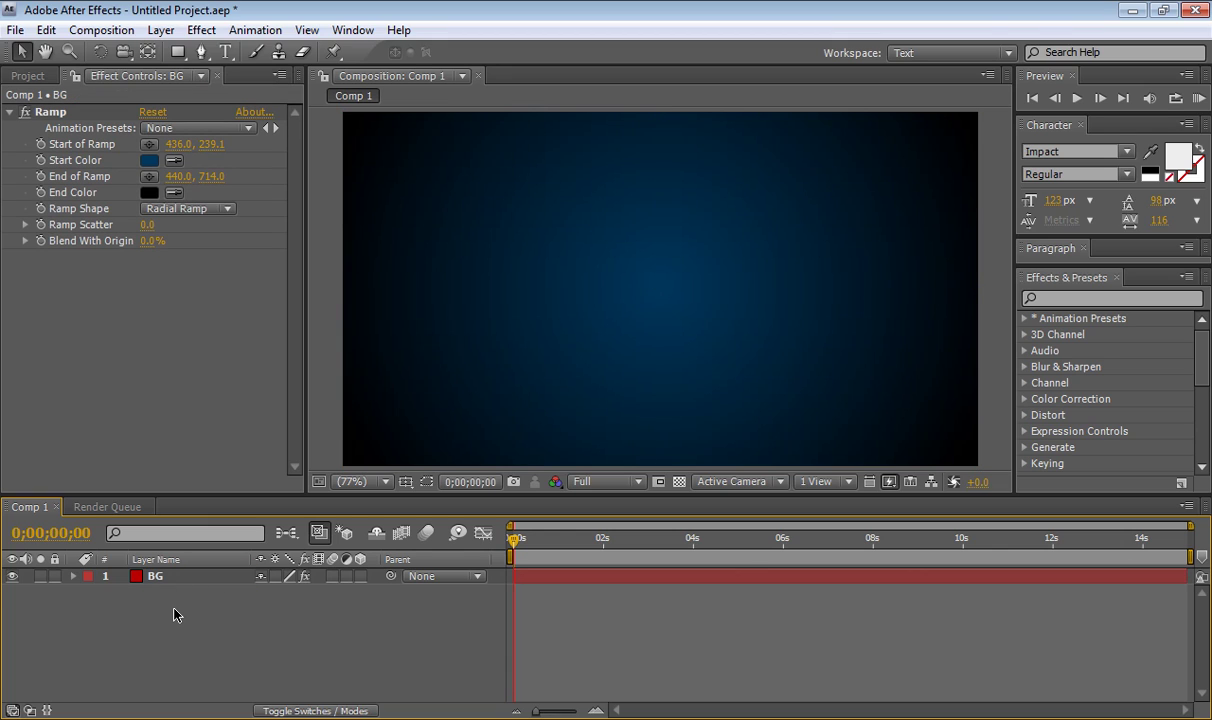
# Create a comp-sized light blue solid named 'Particles' above the BG layer
pyautogui.rightClick(174, 614)
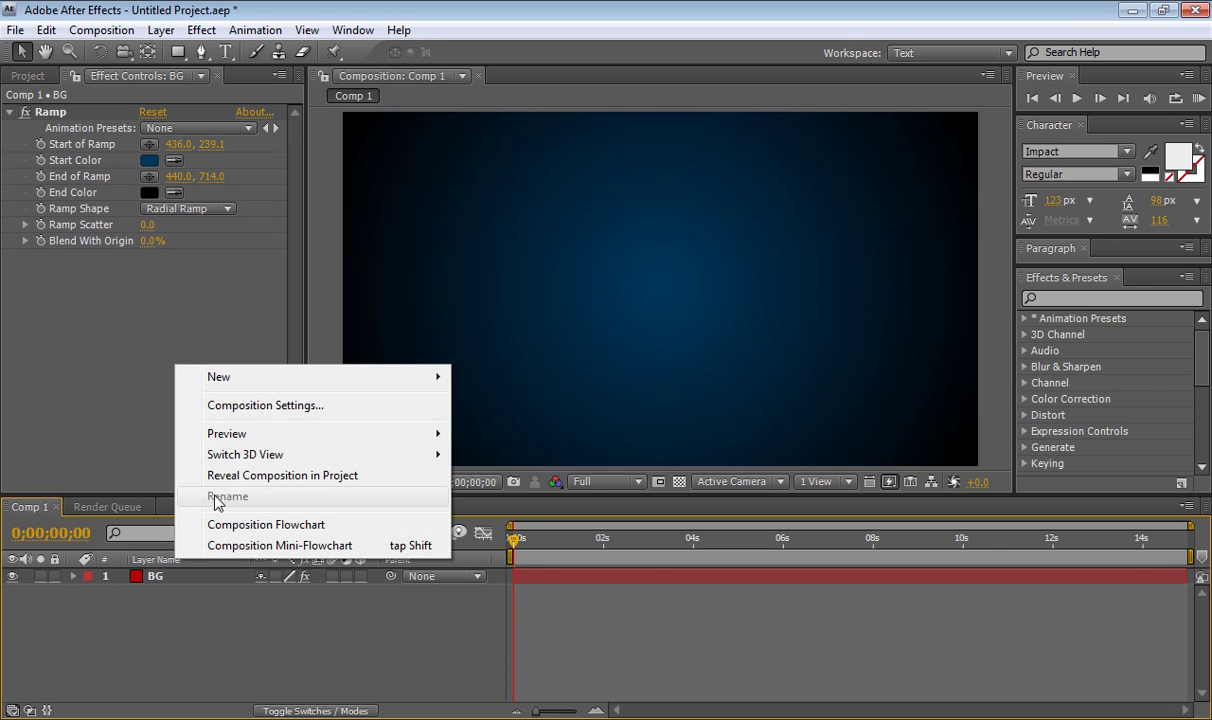
pyautogui.moveTo(342, 382)
pyautogui.click(560, 428)
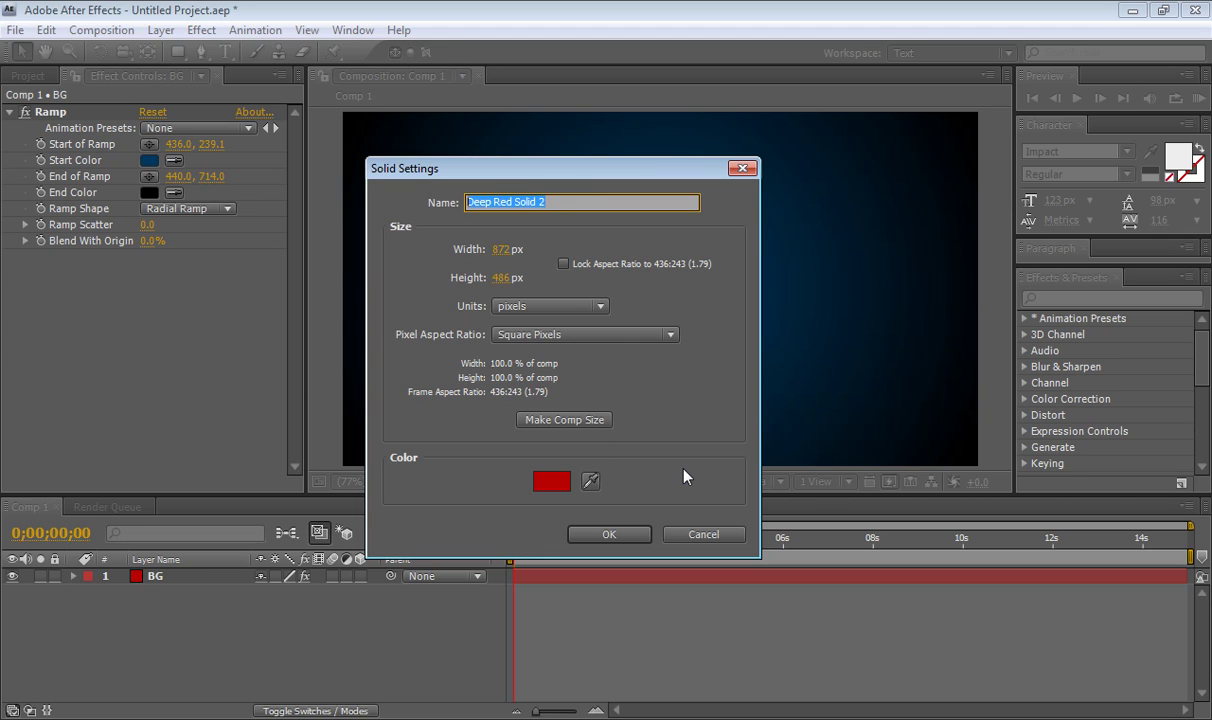
pyautogui.write('Part')
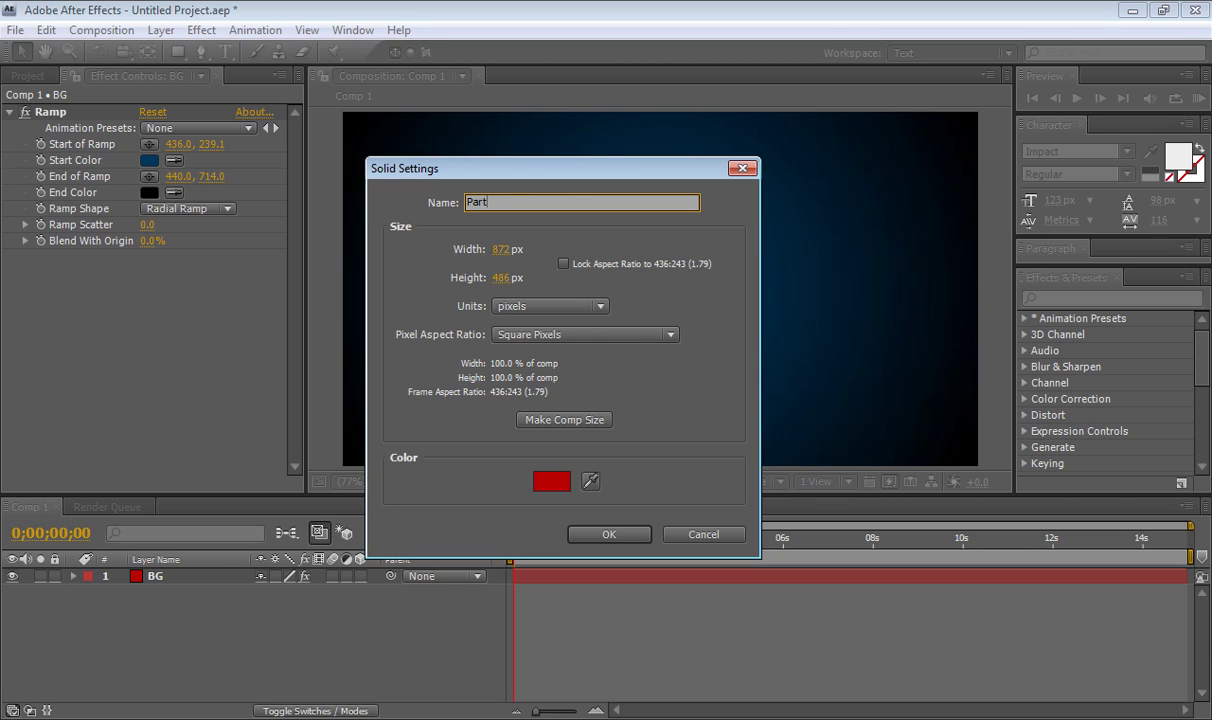
pyautogui.write('icles')
pyautogui.click(548, 481)
pyautogui.moveTo(642, 528); pyautogui.dragTo(645, 485)
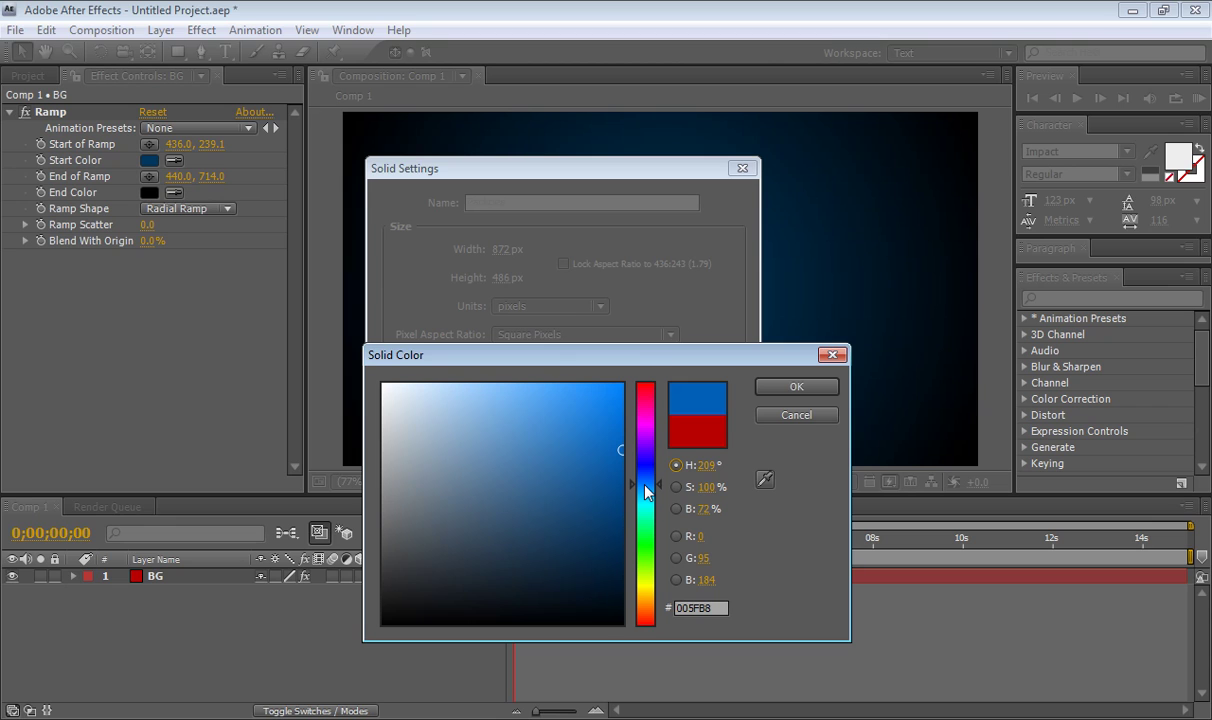
pyautogui.moveTo(632, 364); pyautogui.dragTo(759, 305)
pyautogui.click(678, 342)
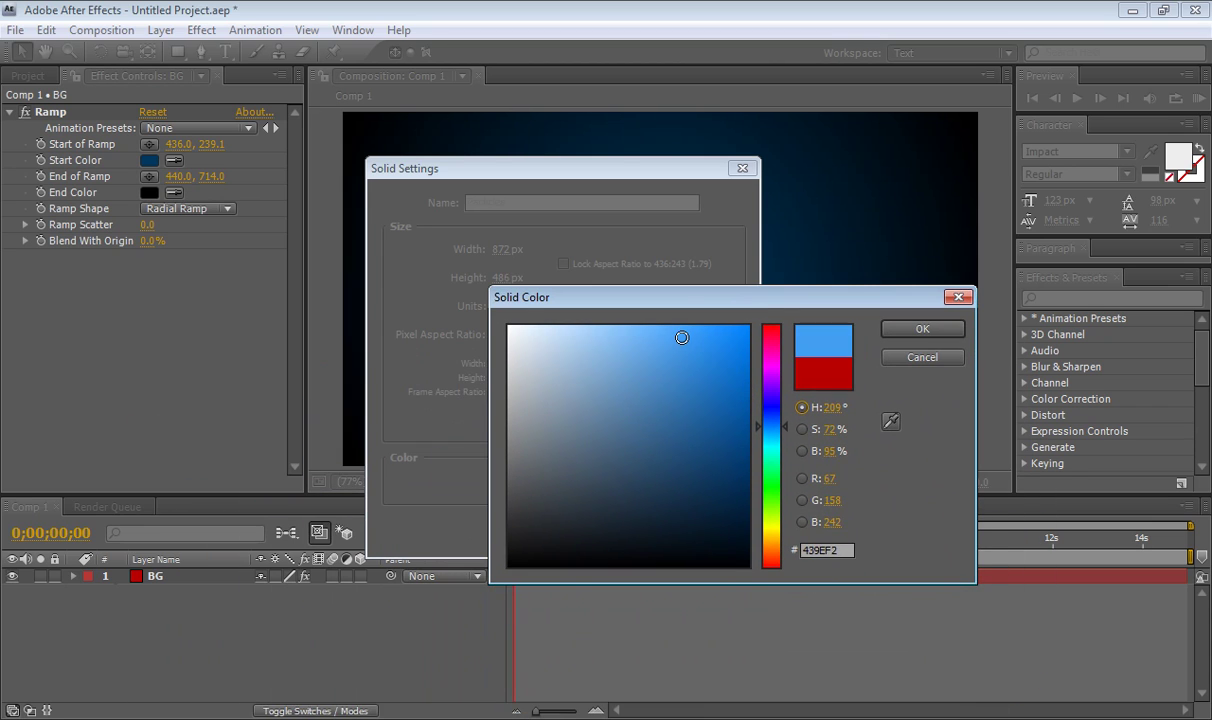
pyautogui.click(920, 330)
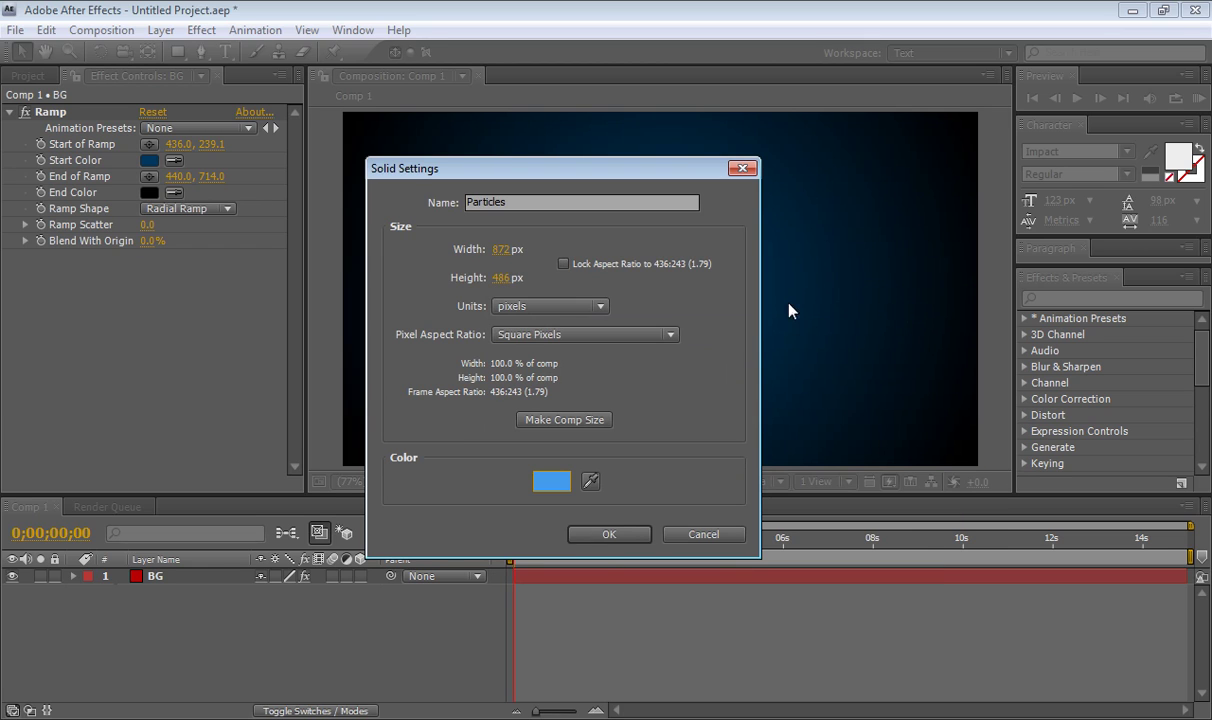
pyautogui.click(609, 535)
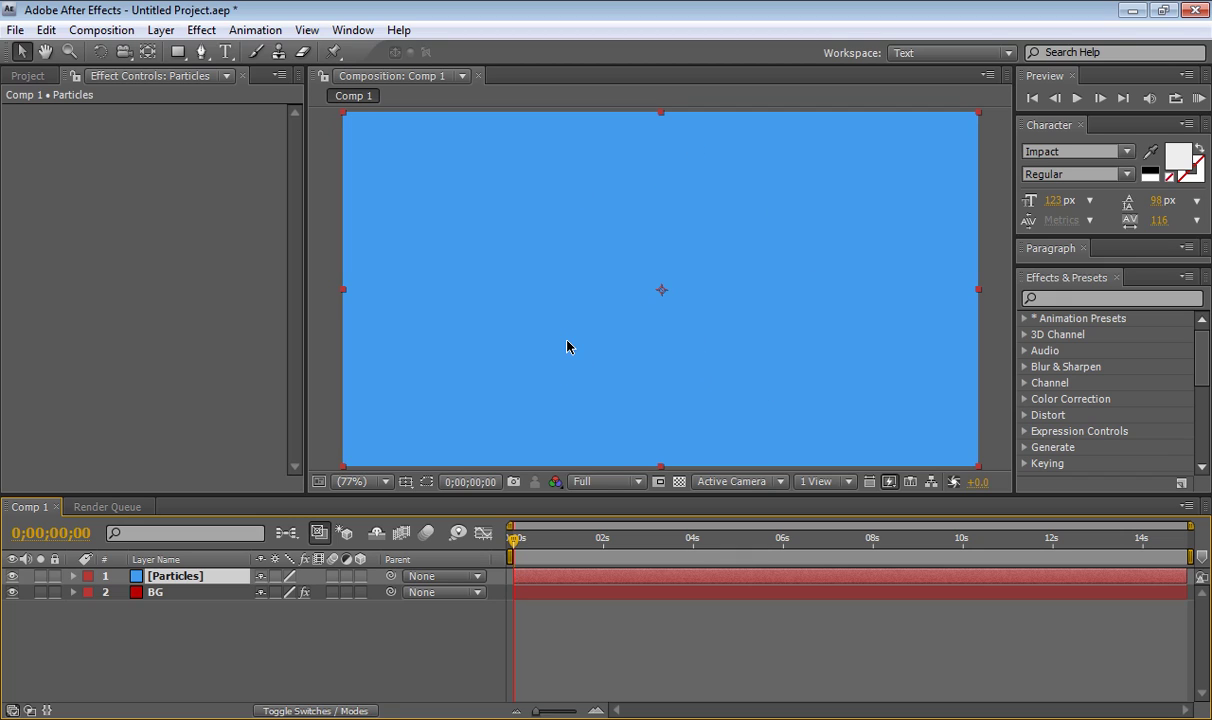
# Apply Simulation > CC Particle World to the Particles layer and scrub ahead to see the burst
pyautogui.click(204, 31)
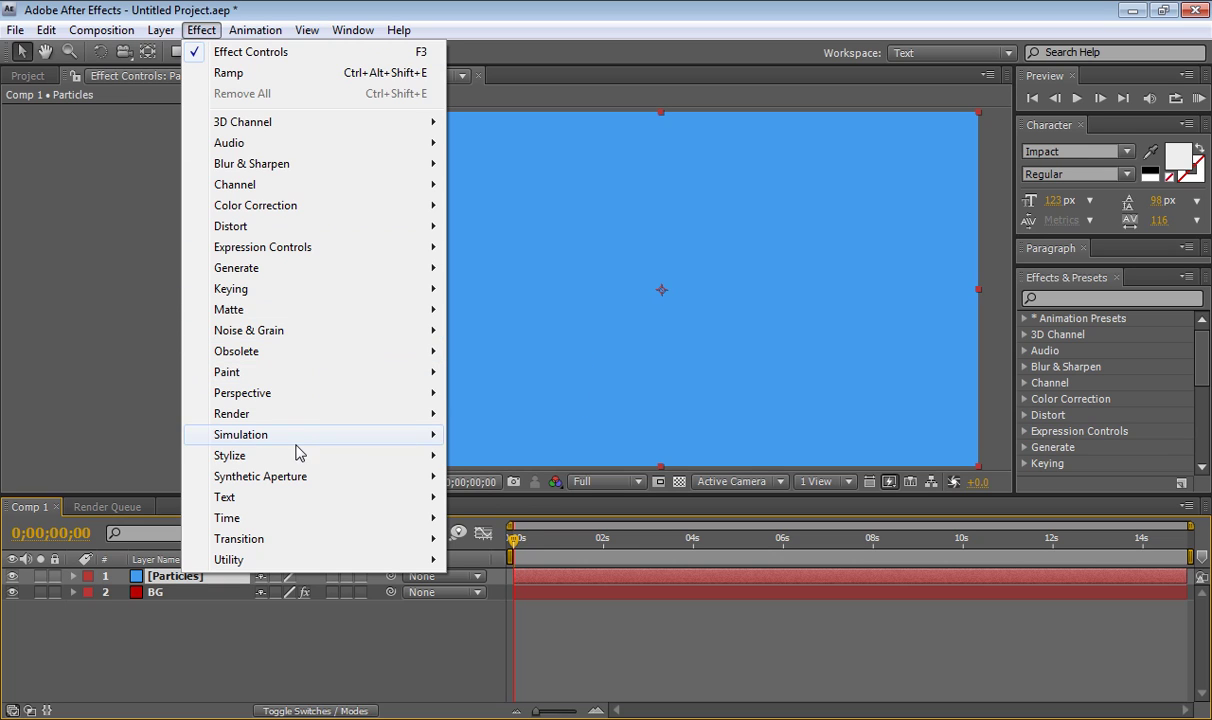
pyautogui.moveTo(360, 438)
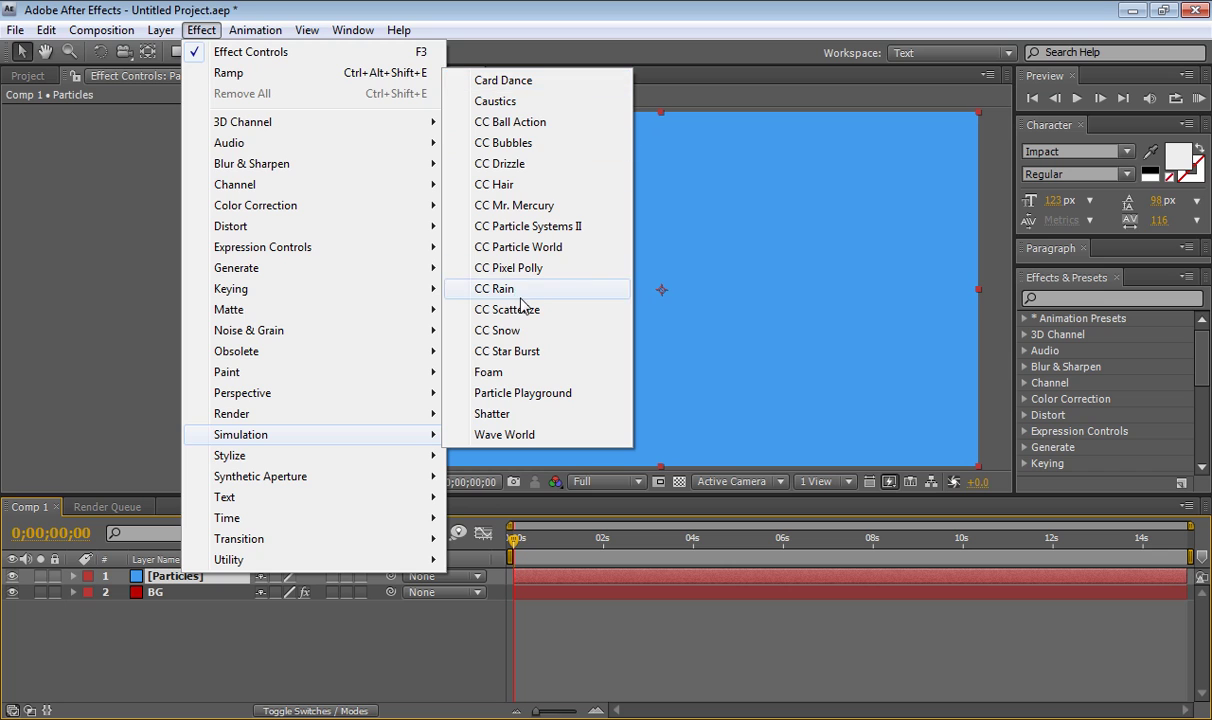
pyautogui.click(552, 246)
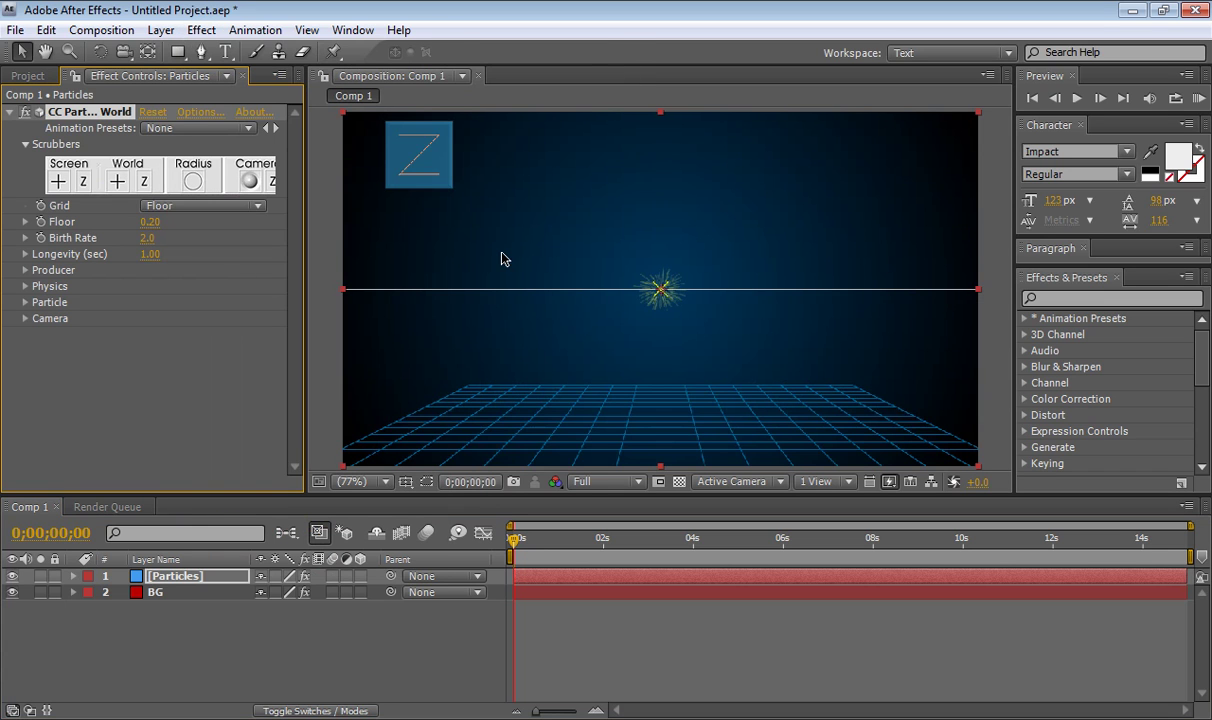
pyautogui.moveTo(514, 541); pyautogui.dragTo(481, 553)
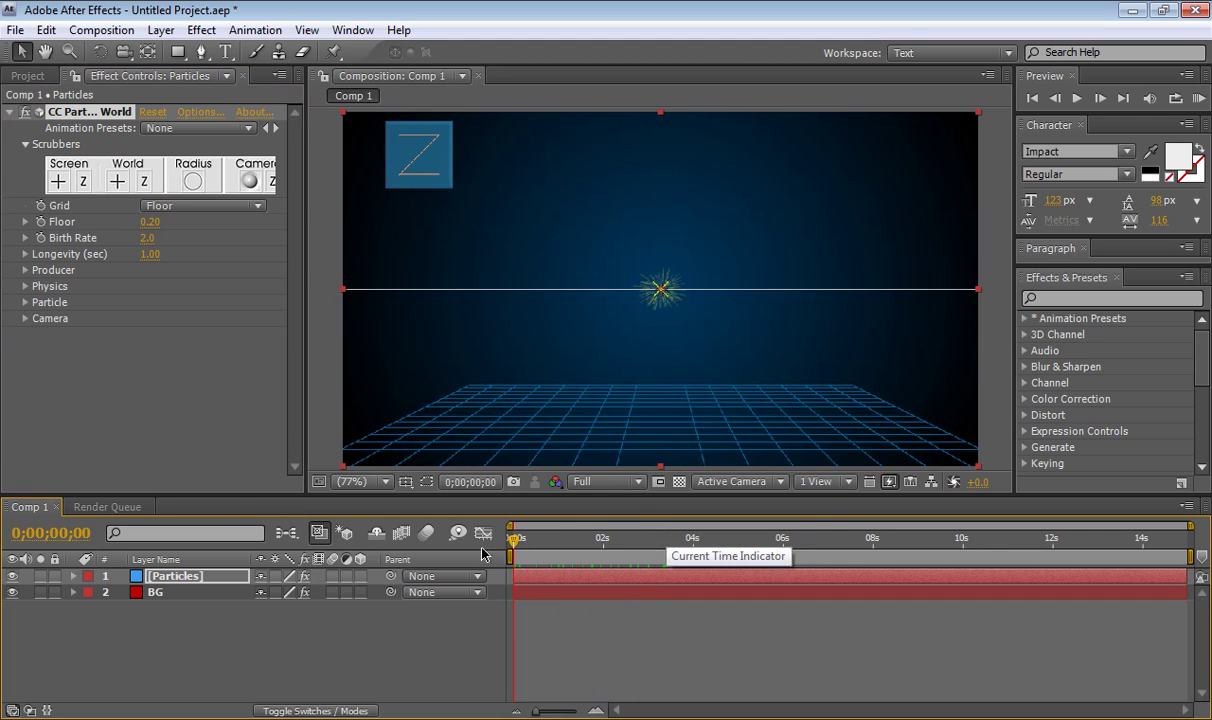
# Set the viewer preview resolution to Half
pyautogui.click(600, 481)
pyautogui.click(607, 555)
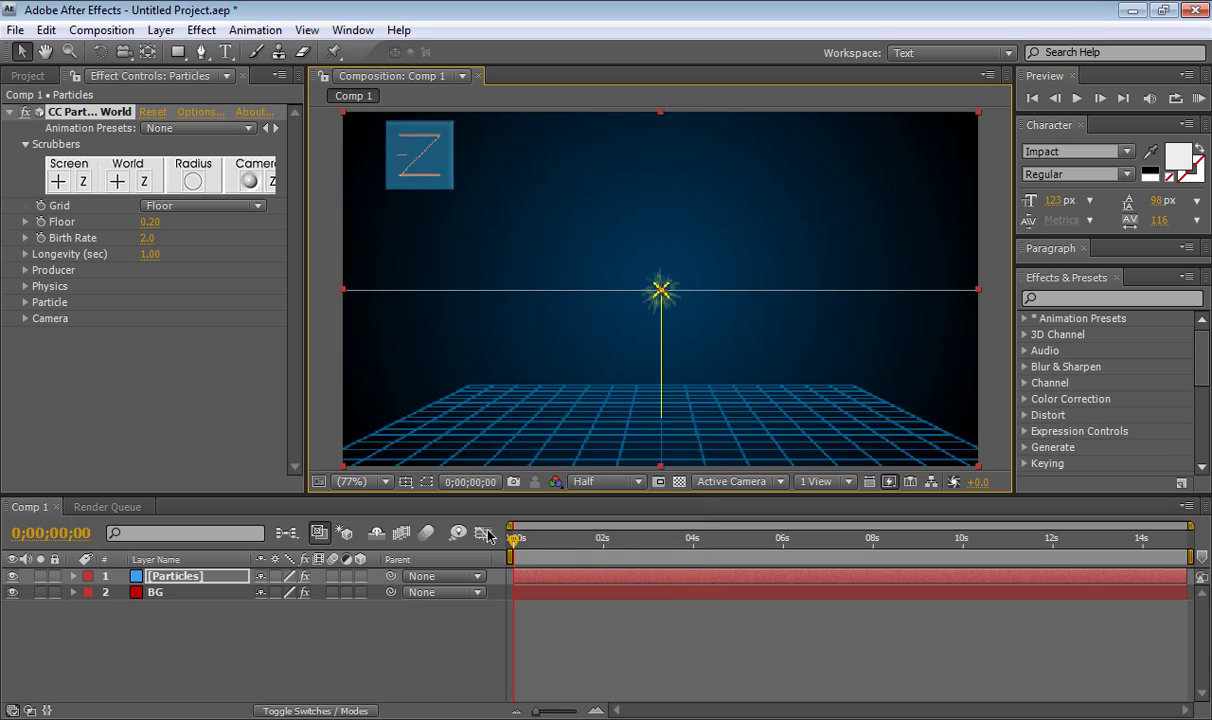
pyautogui.moveTo(513, 541); pyautogui.dragTo(485, 540)
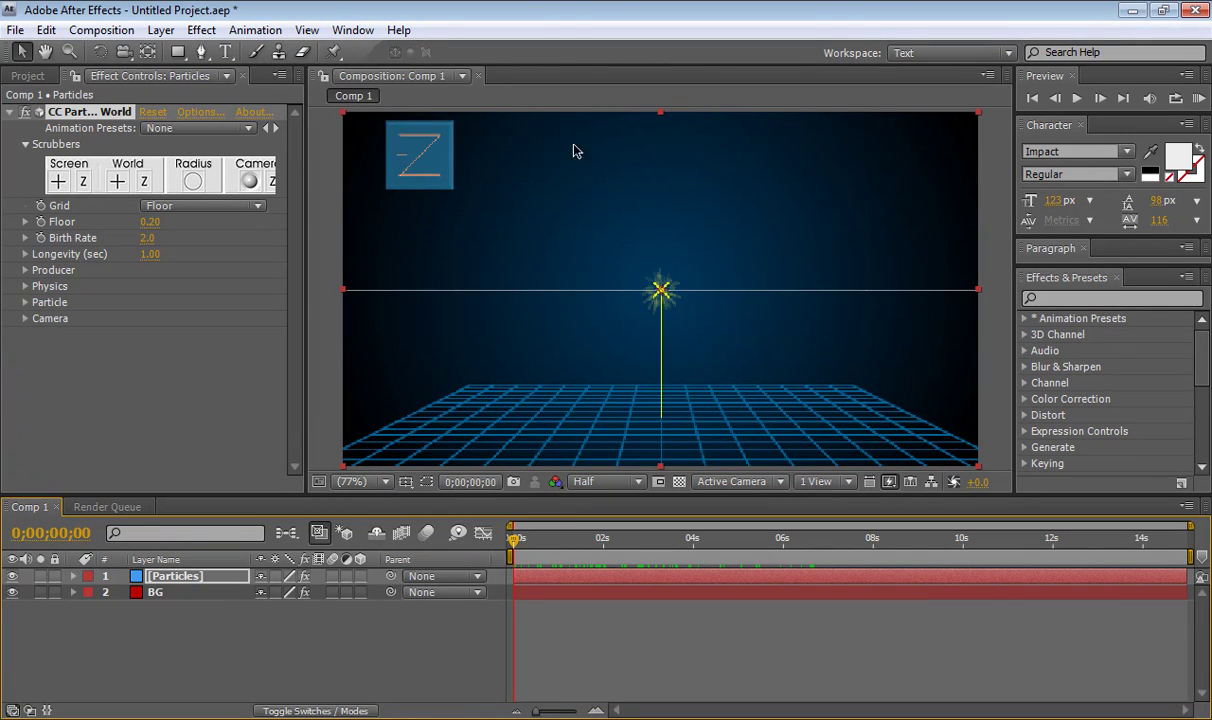
# Turn CC Particle World's Grid off and preview the particles without it
pyautogui.click(152, 204)
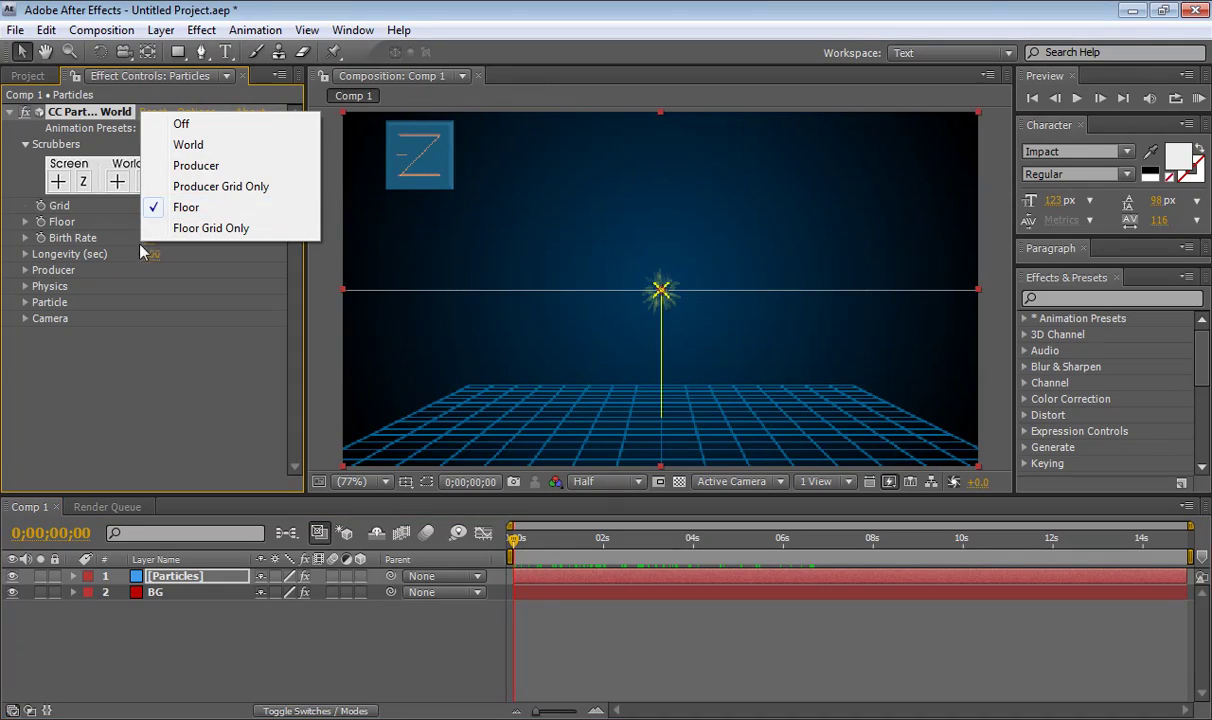
pyautogui.click(188, 124)
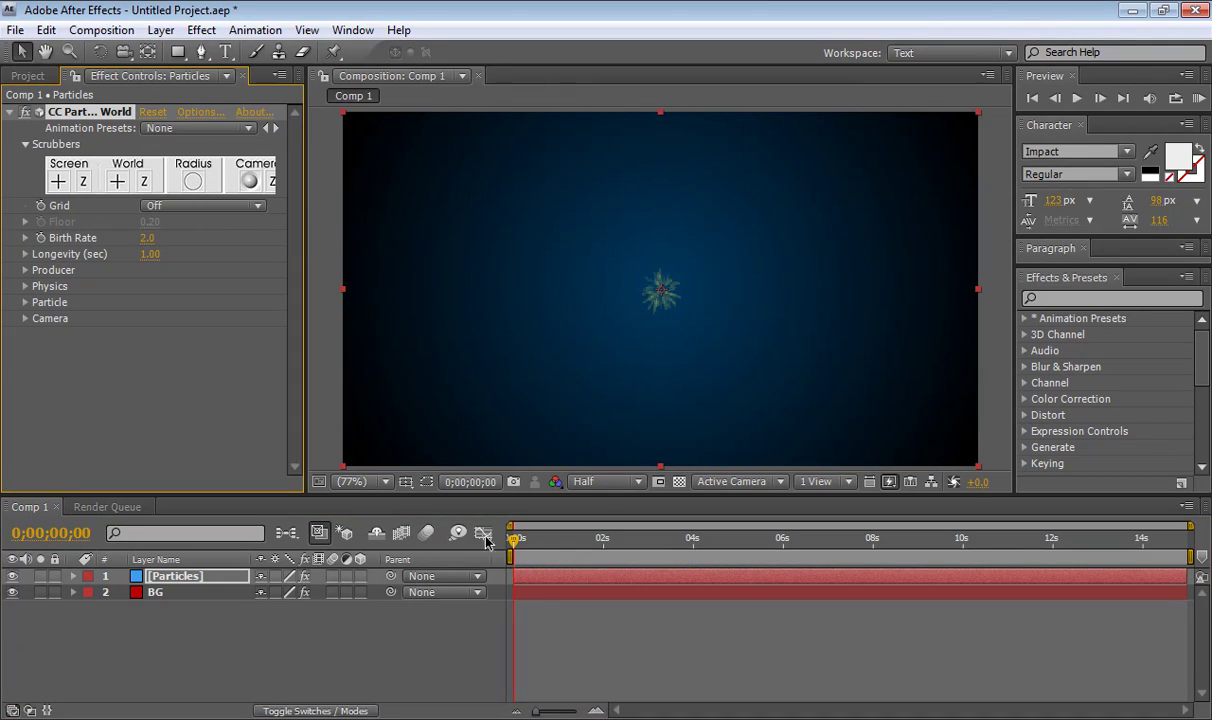
pyautogui.moveTo(514, 538); pyautogui.dragTo(549, 544)
pyautogui.click(510, 548)
pyautogui.moveTo(513, 541); pyautogui.dragTo(513, 541)
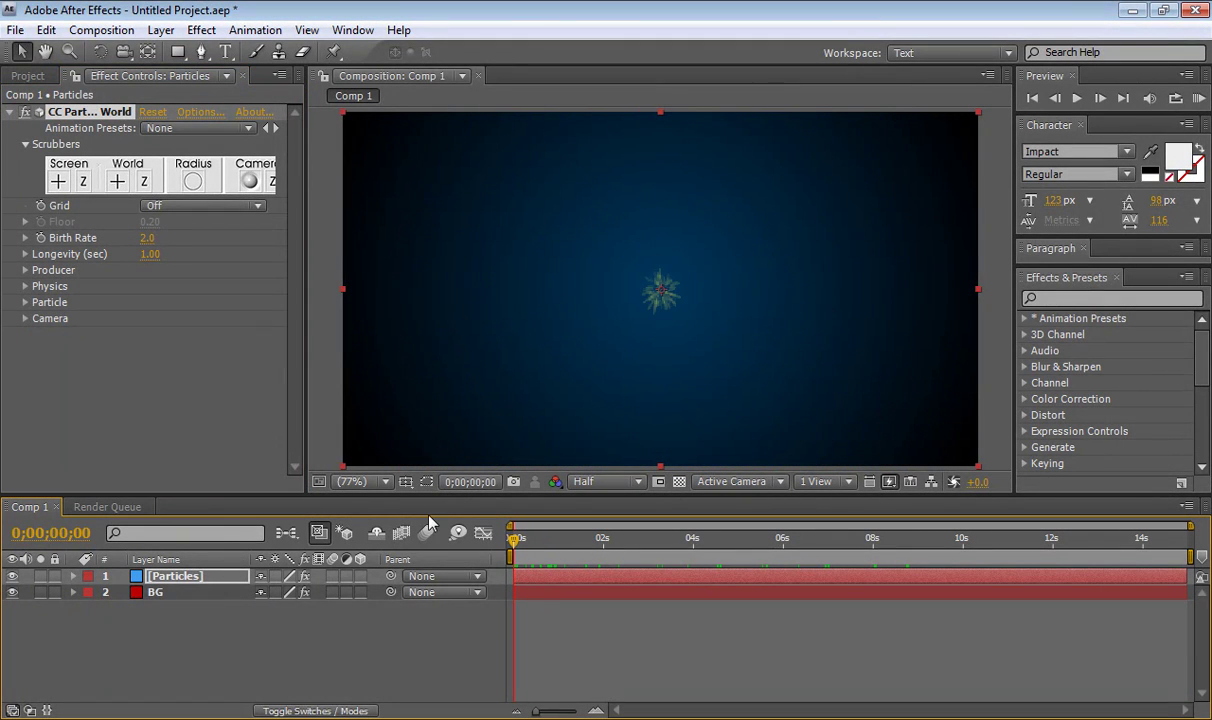
# Expand Producer and raise Radius X to 0.6 to spread the emitter horizontally
pyautogui.click(26, 271)
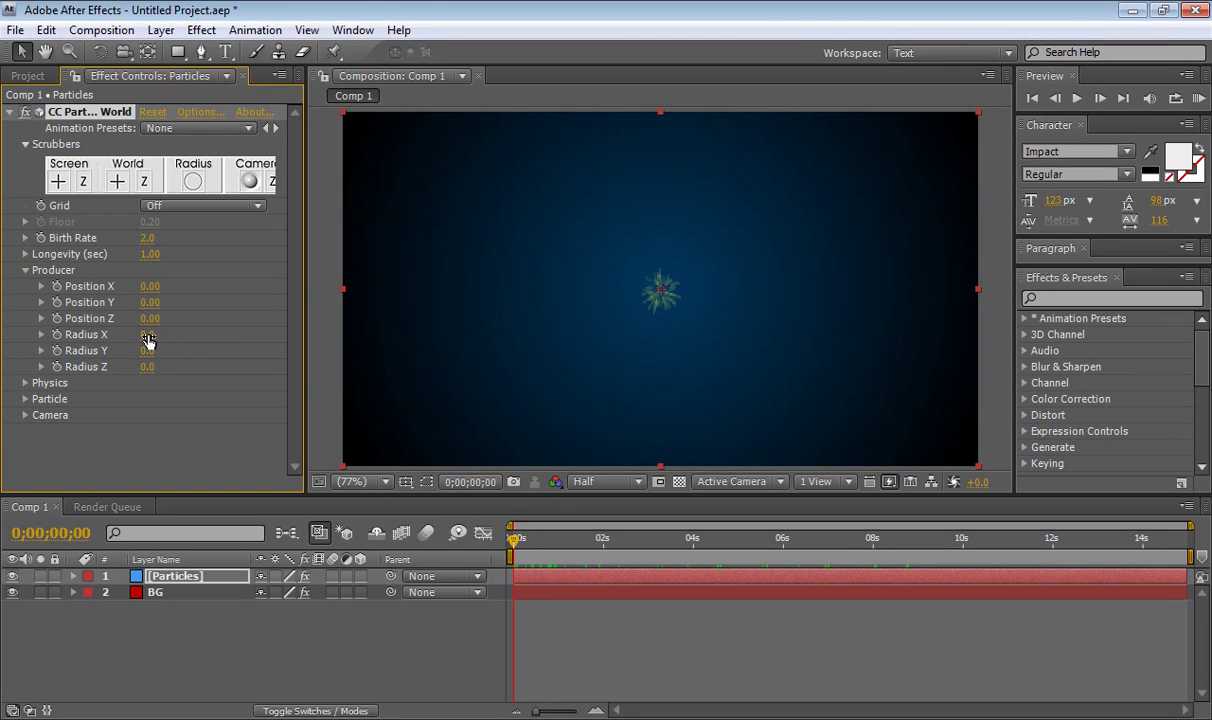
pyautogui.moveTo(147, 340); pyautogui.dragTo(207, 381)
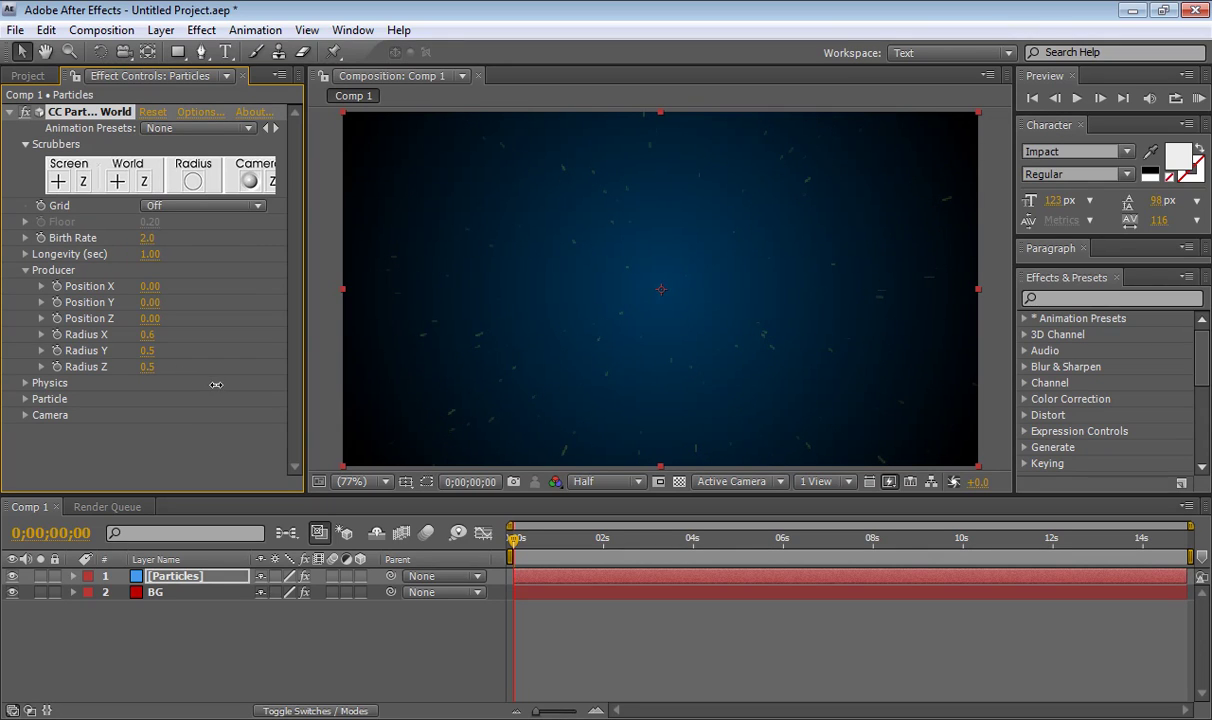
pyautogui.rightClick(218, 593)
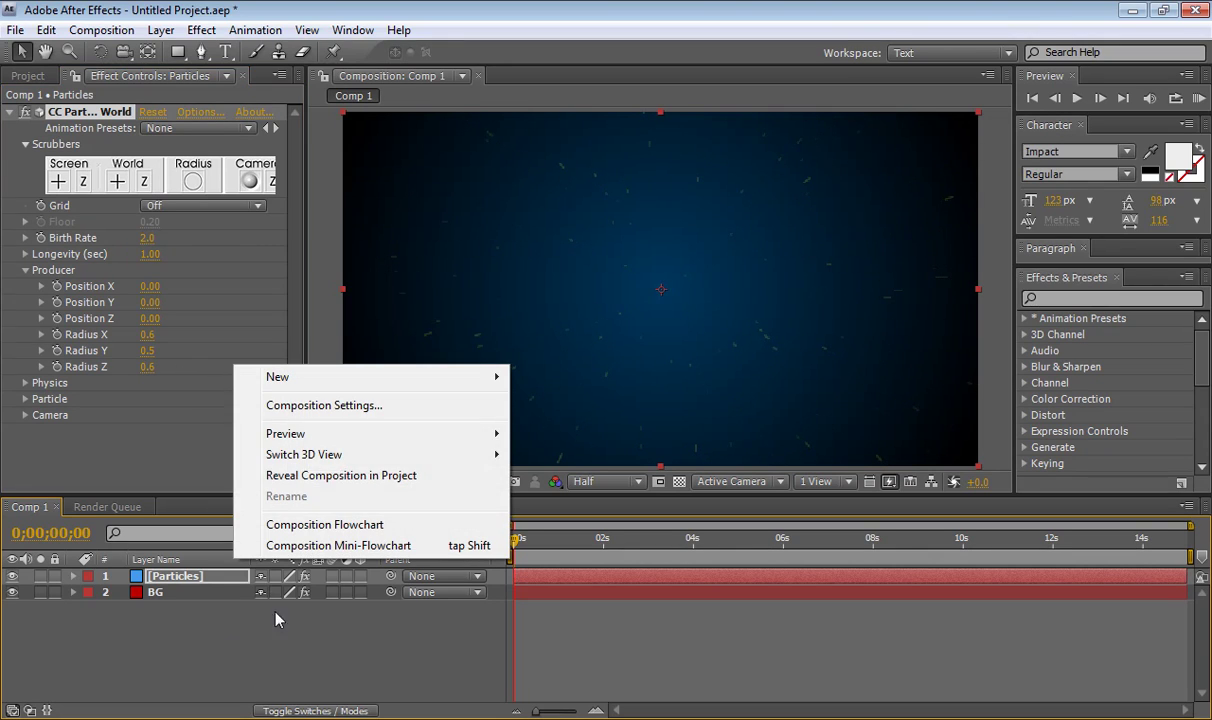
pyautogui.moveTo(440, 377)
pyautogui.click(583, 468)
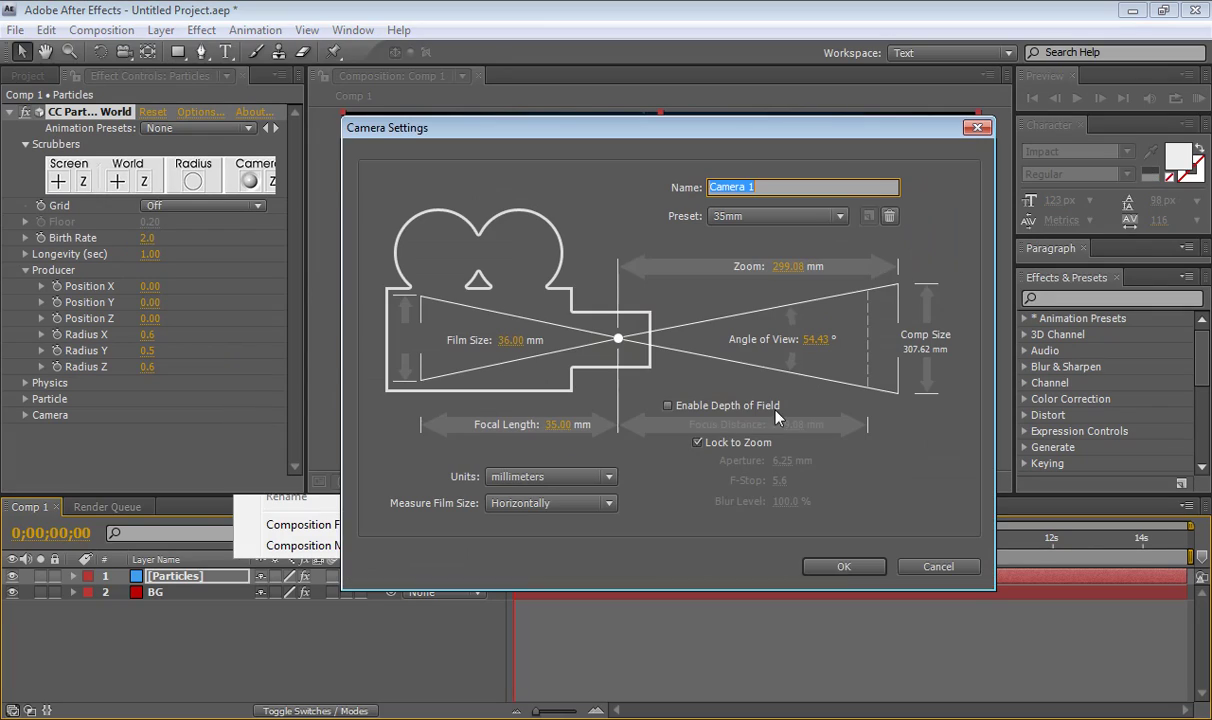
pyautogui.click(840, 565)
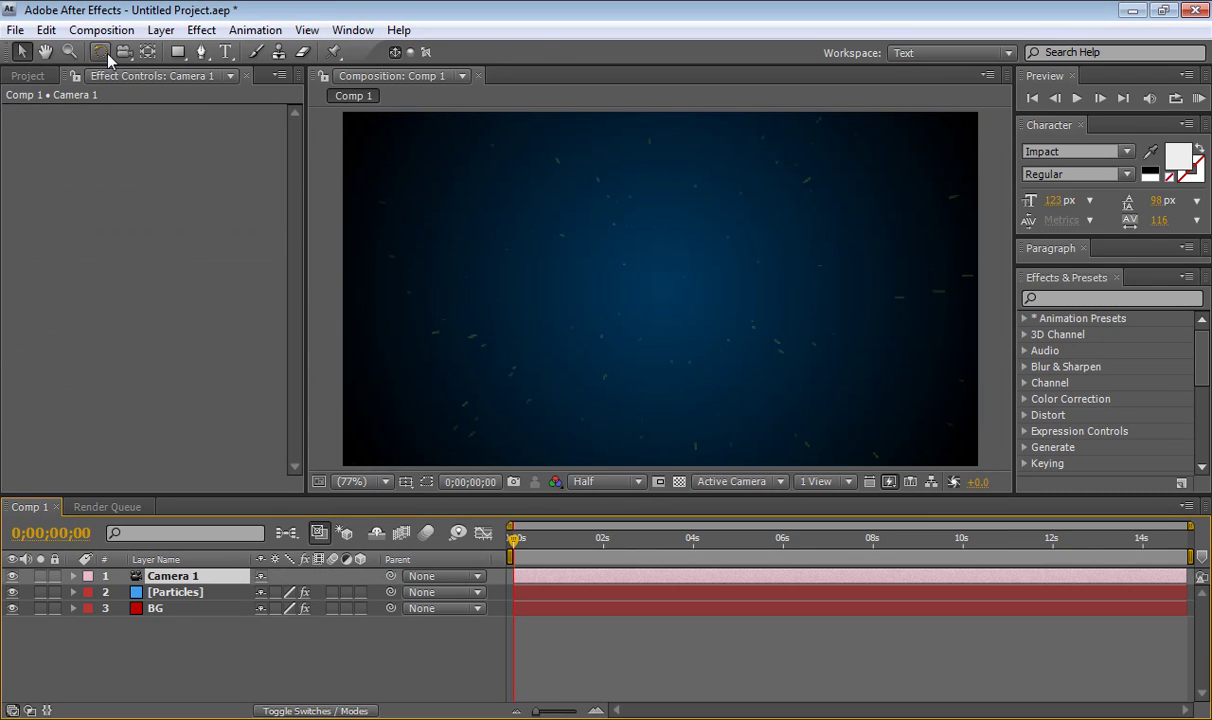
pyautogui.click(101, 51)
pyautogui.click(123, 52)
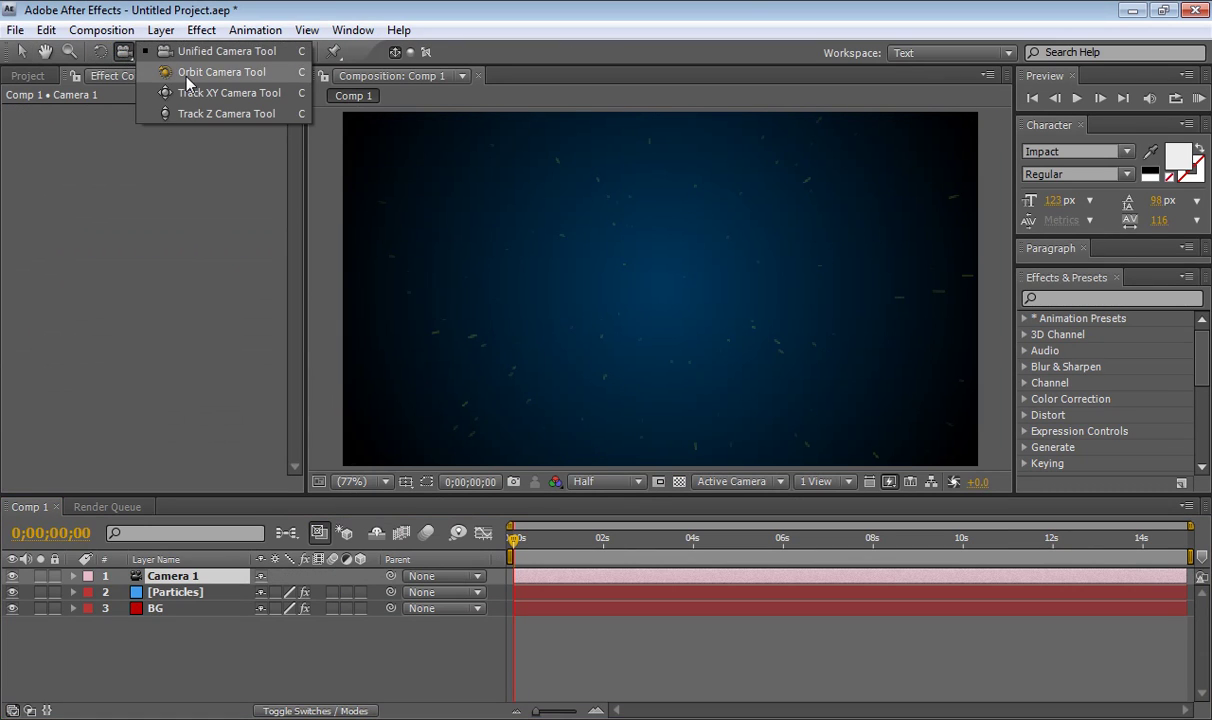
pyautogui.click(218, 72)
pyautogui.moveTo(611, 303); pyautogui.dragTo(477, 339)
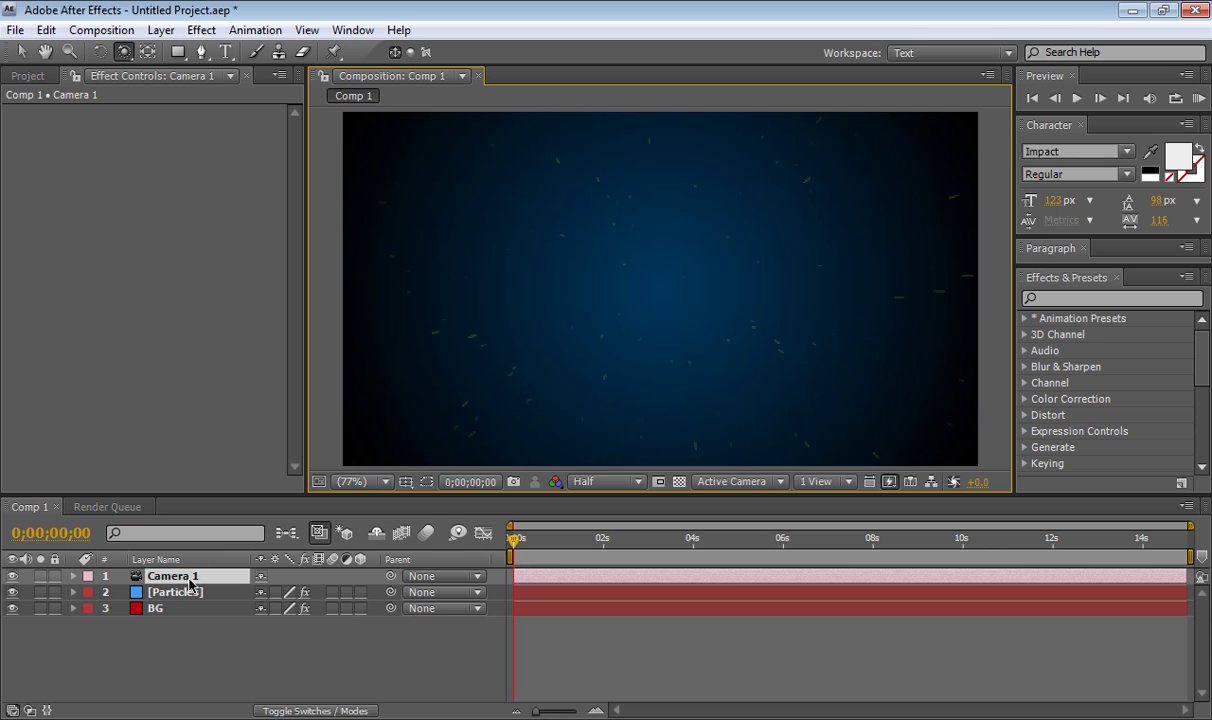
# Delete the Camera 1 layer and reselect the Particles layer
pyautogui.press('Delete')
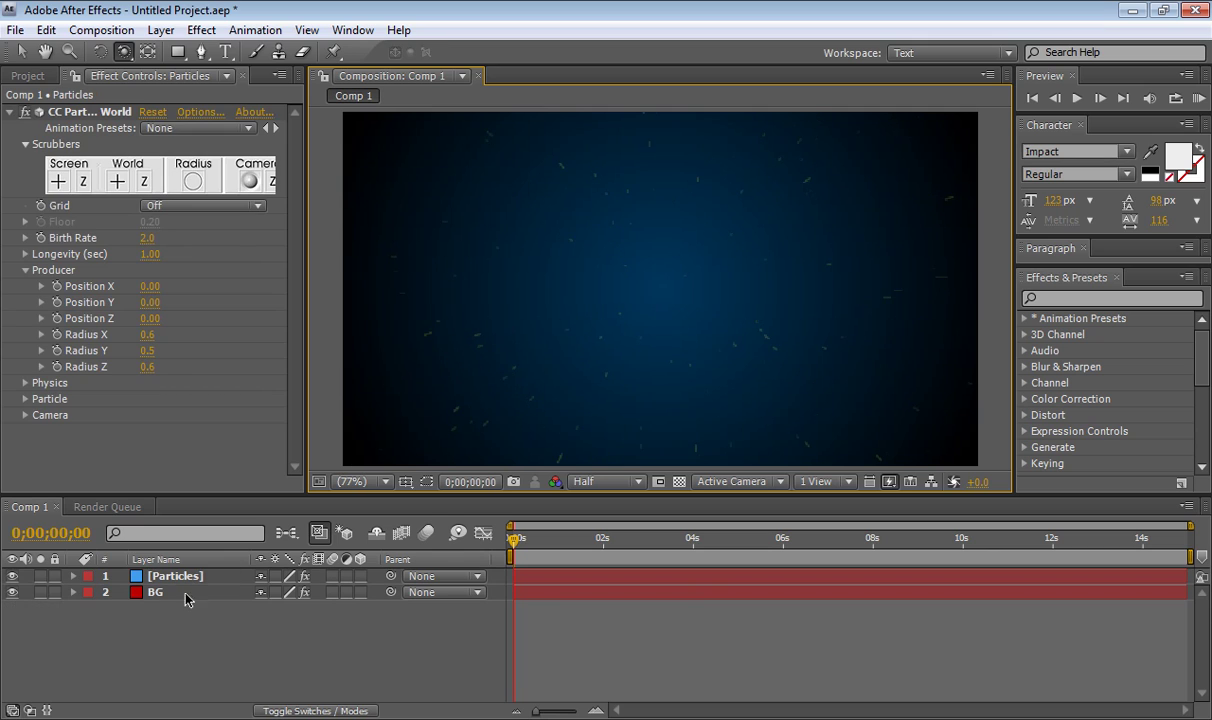
pyautogui.click(203, 577)
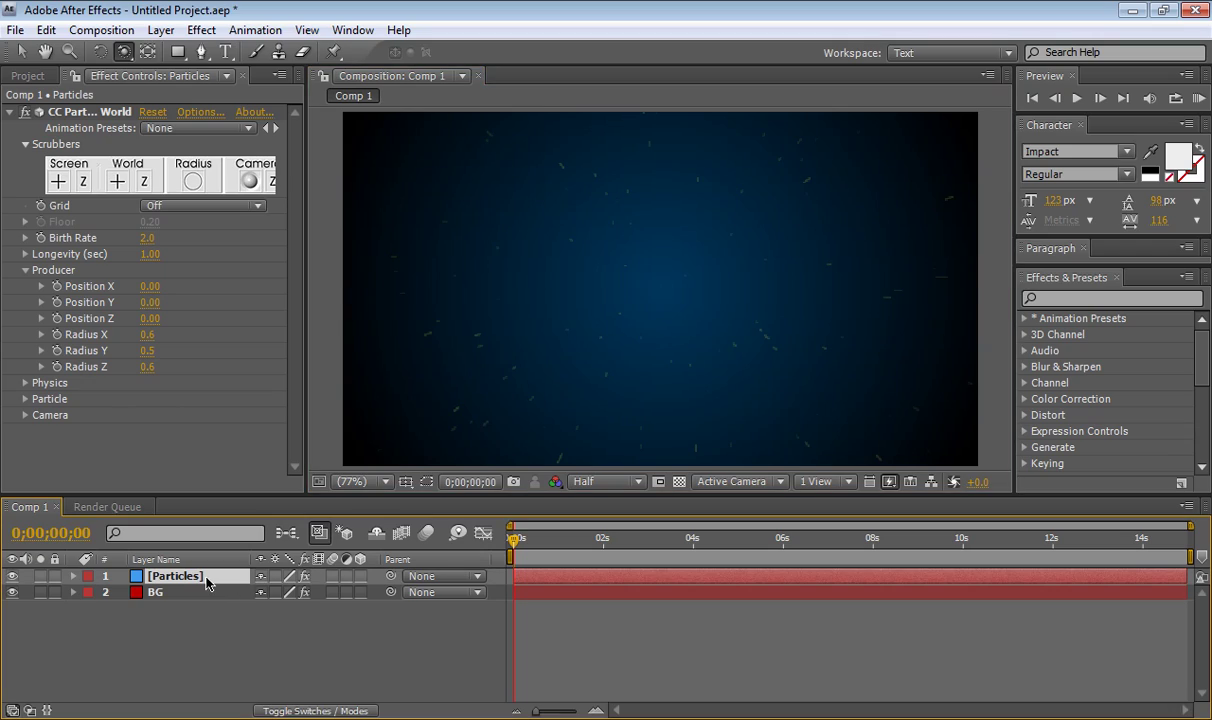
pyautogui.moveTo(515, 545)
pyautogui.mouseDown()
pyautogui.moveTo(595, 541)
pyautogui.moveTo(527, 555)
pyautogui.moveTo(617, 541)
pyautogui.moveTo(555, 541)
pyautogui.moveTo(510, 560)
pyautogui.mouseUp()
# Set CC Particle World's Physics Velocity to 0 and scrub to check the particles
pyautogui.click(26, 272)
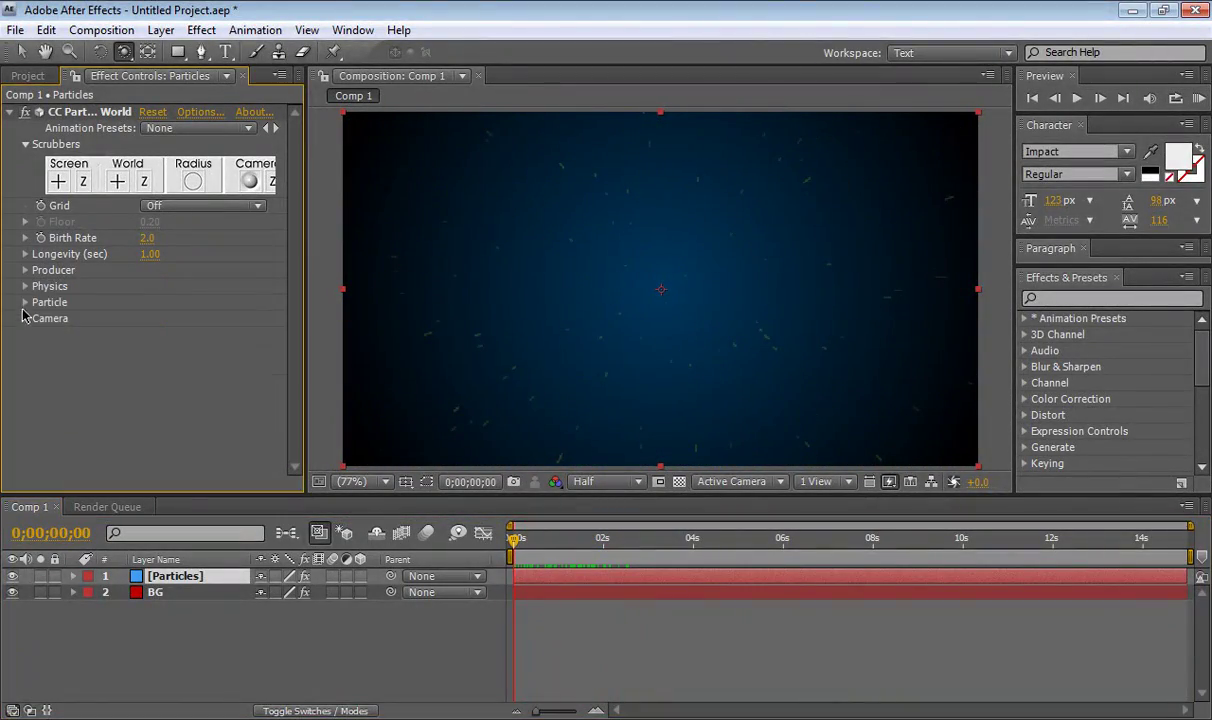
pyautogui.click(26, 287)
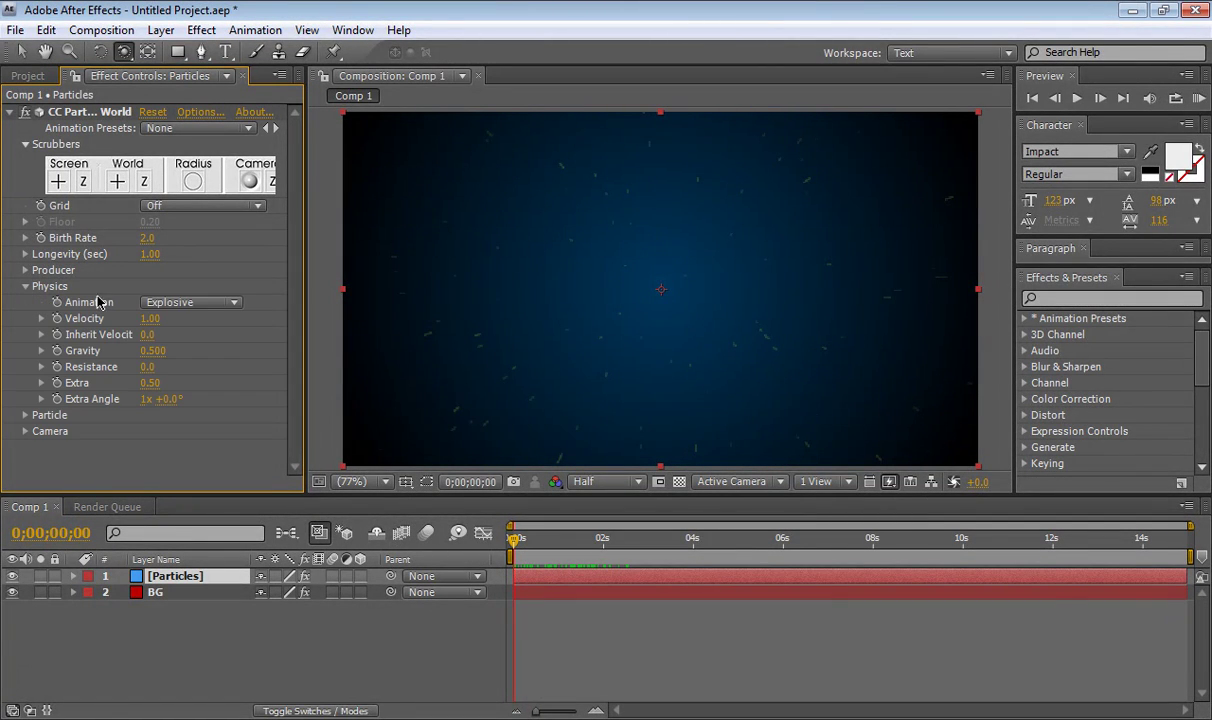
pyautogui.click(150, 318)
pyautogui.write('0')
pyautogui.press('Return')
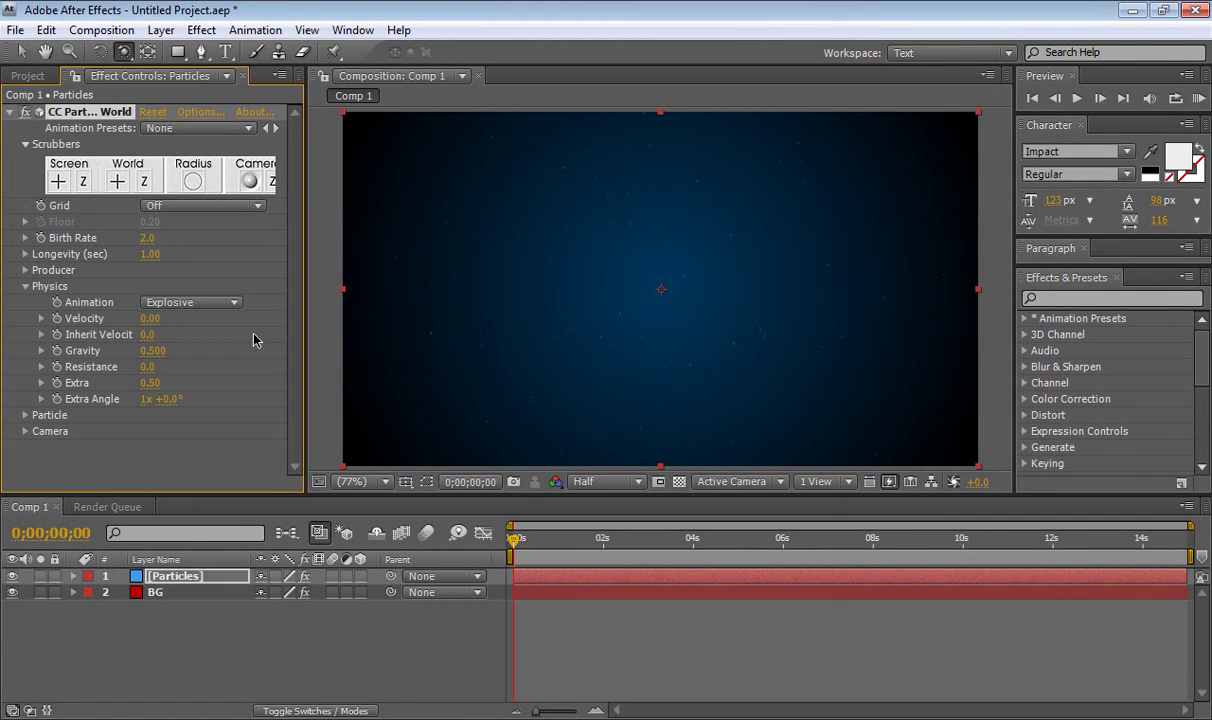
pyautogui.click(528, 541)
pyautogui.moveTo(528, 545); pyautogui.dragTo(503, 538)
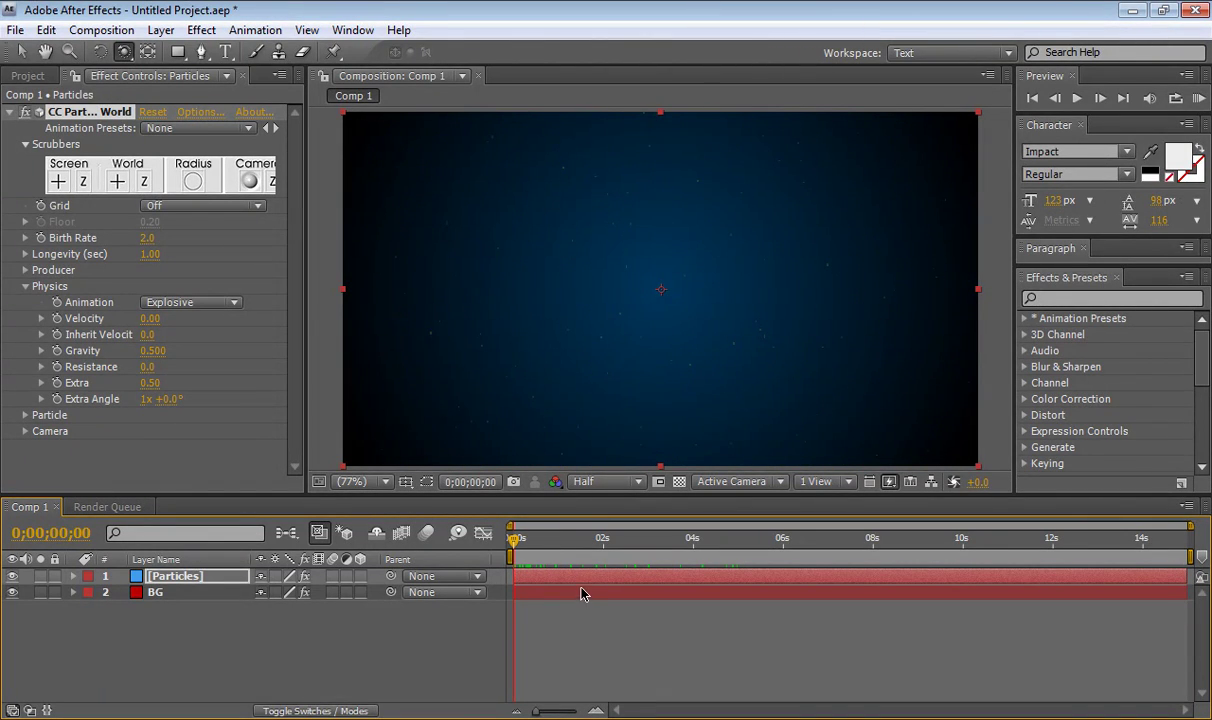
# Set Gravity to 0 and play a short preview of the floating particles
pyautogui.click(154, 352)
pyautogui.write('0')
pyautogui.press('Return')
pyautogui.press('space')
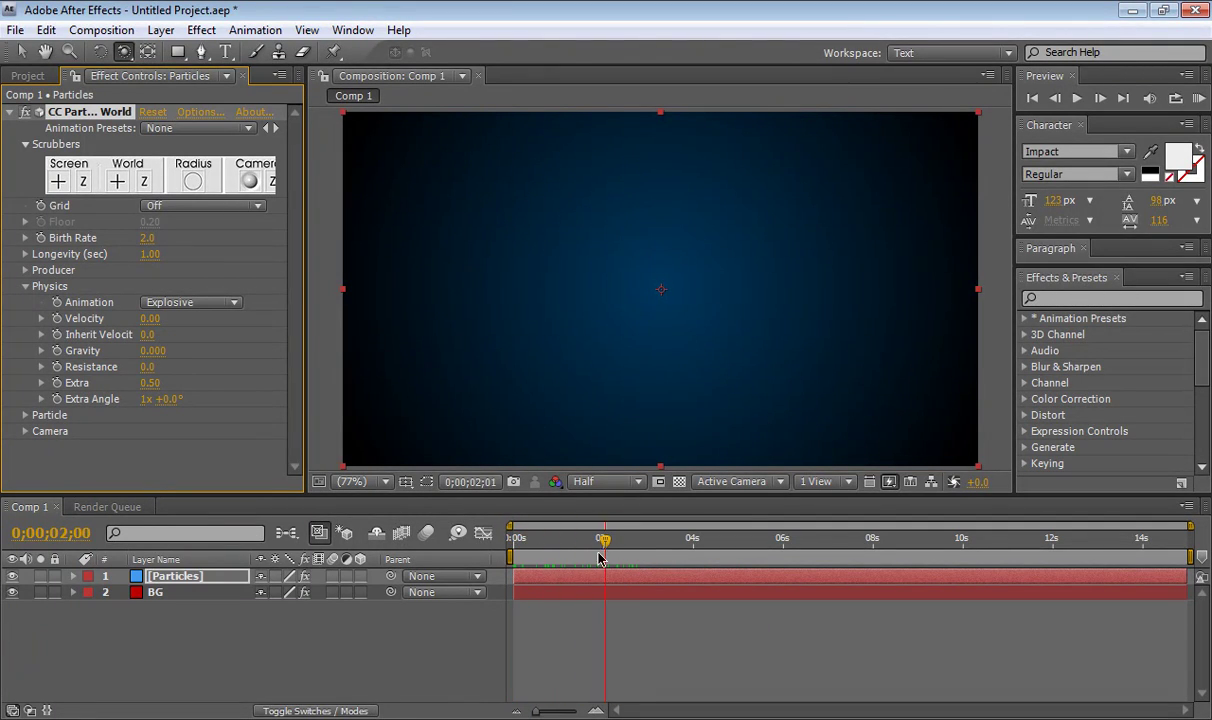
pyautogui.press('space')
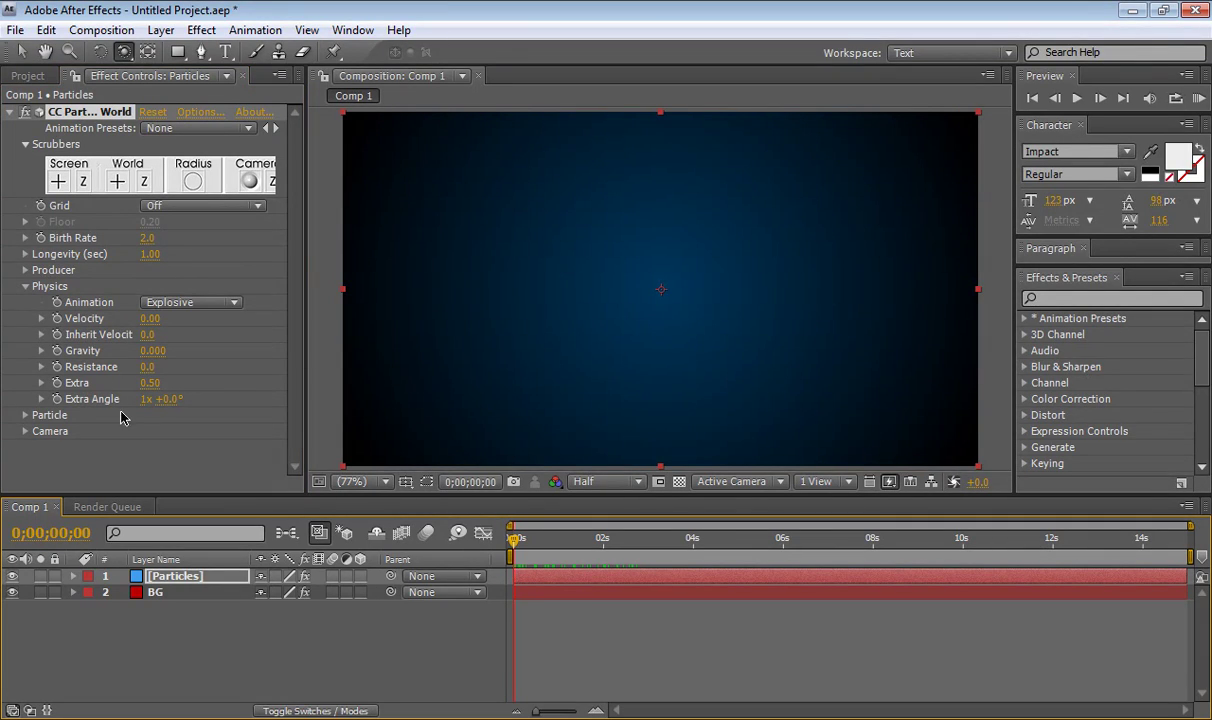
# Change the Particle Type to Lens Convex for bokeh circles
pyautogui.click(25, 286)
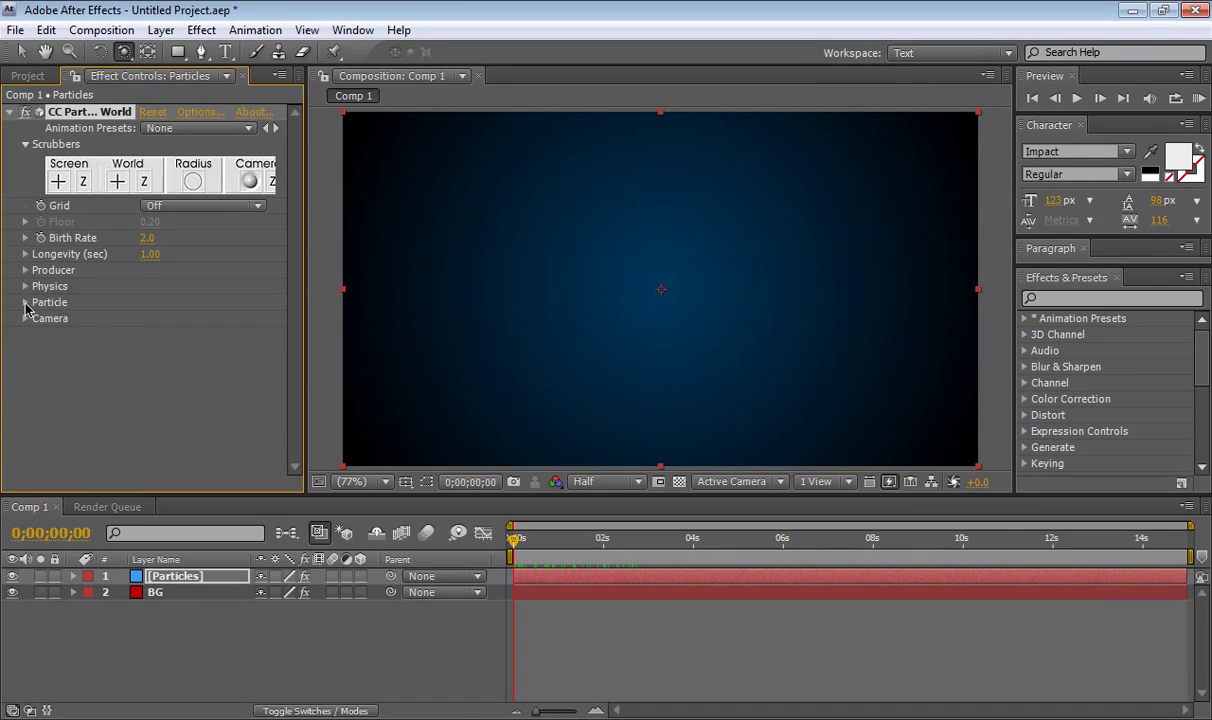
pyautogui.click(25, 302)
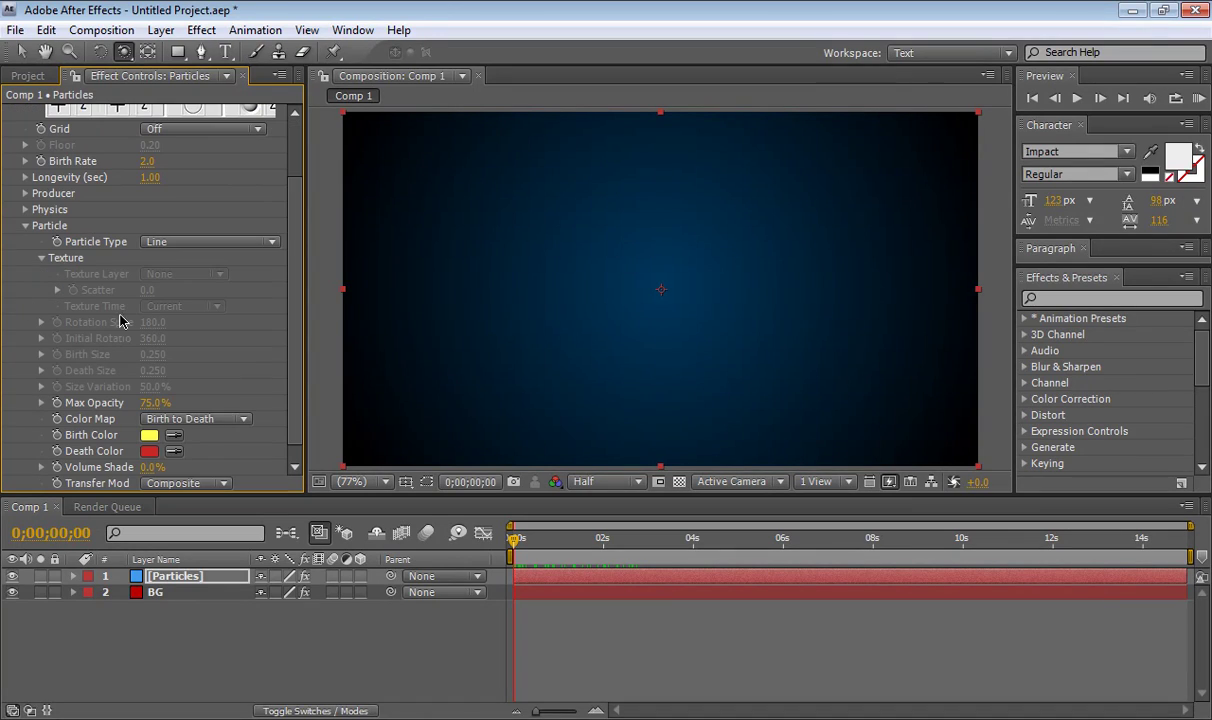
pyautogui.click(165, 243)
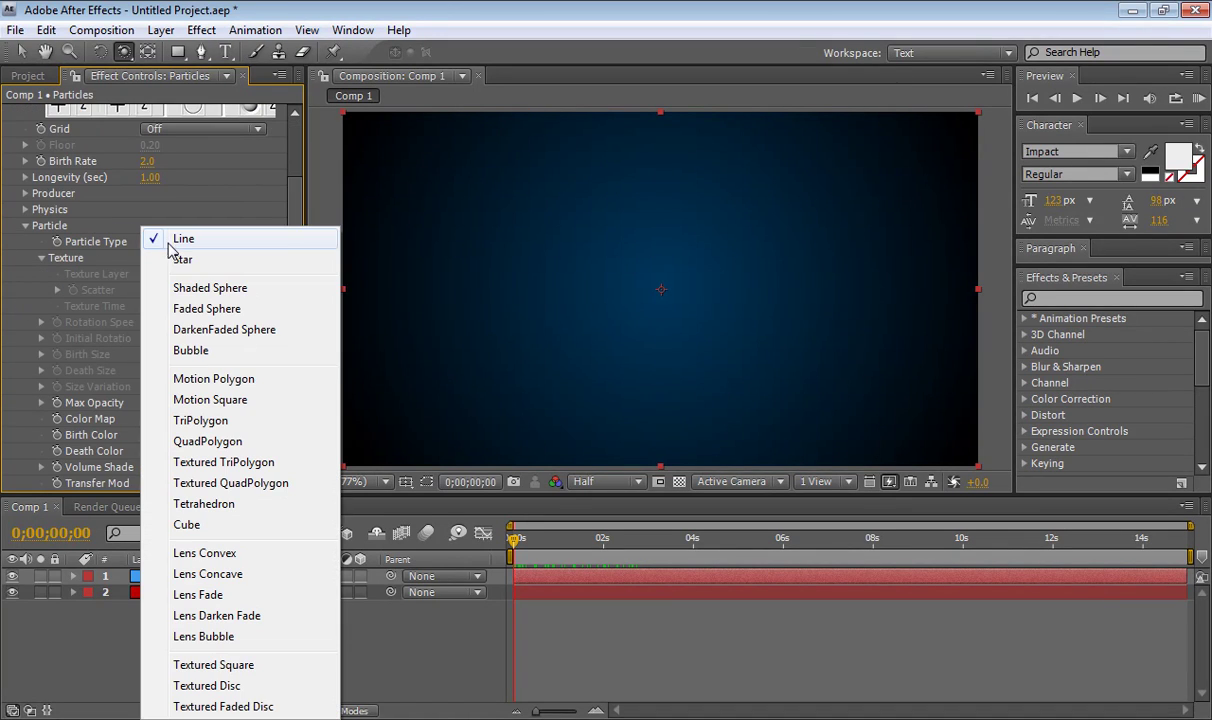
pyautogui.click(208, 552)
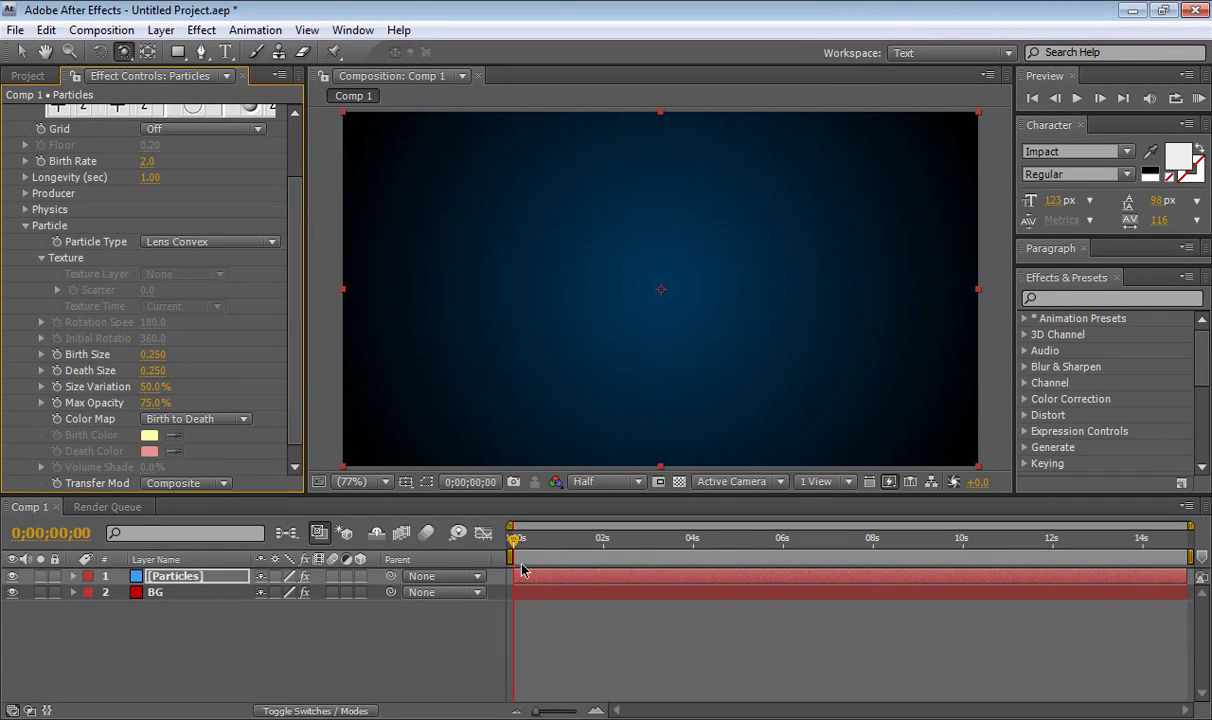
# Shift the Particles layer earlier in the timeline so the first frame is already full
pyautogui.moveTo(516, 540)
pyautogui.mouseDown()
pyautogui.moveTo(718, 540)
pyautogui.moveTo(512, 542)
pyautogui.mouseUp()
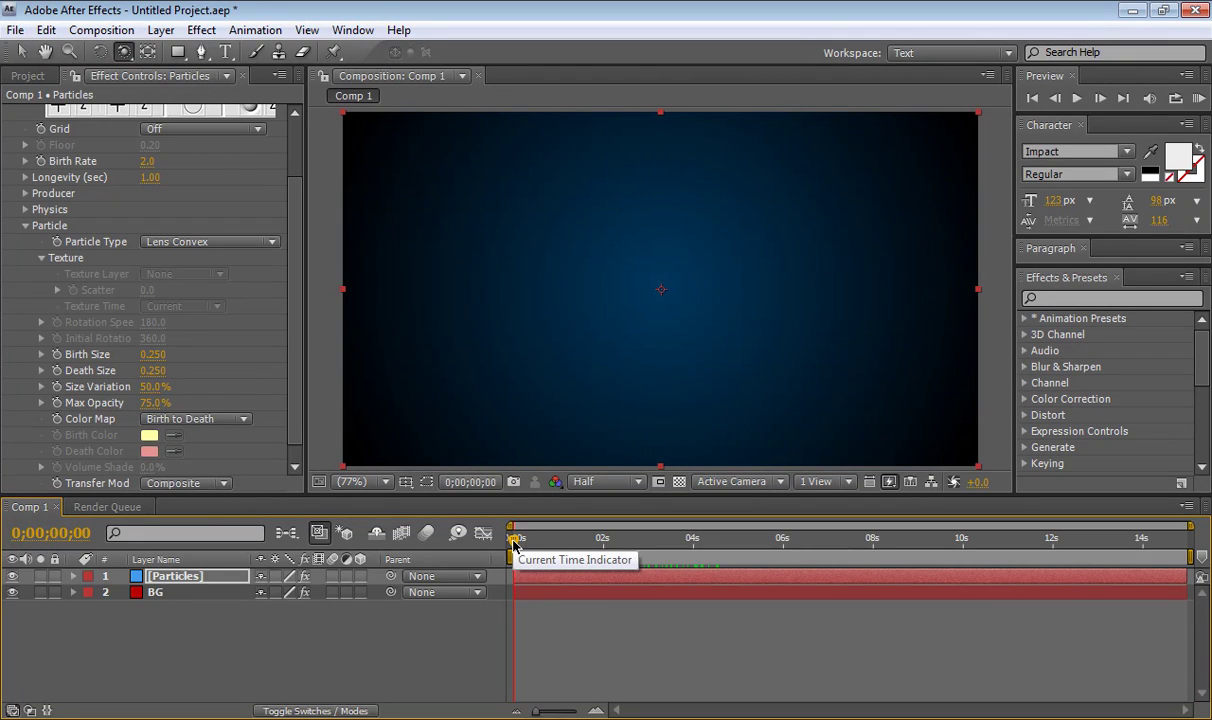
pyautogui.moveTo(513, 541); pyautogui.dragTo(513, 577)
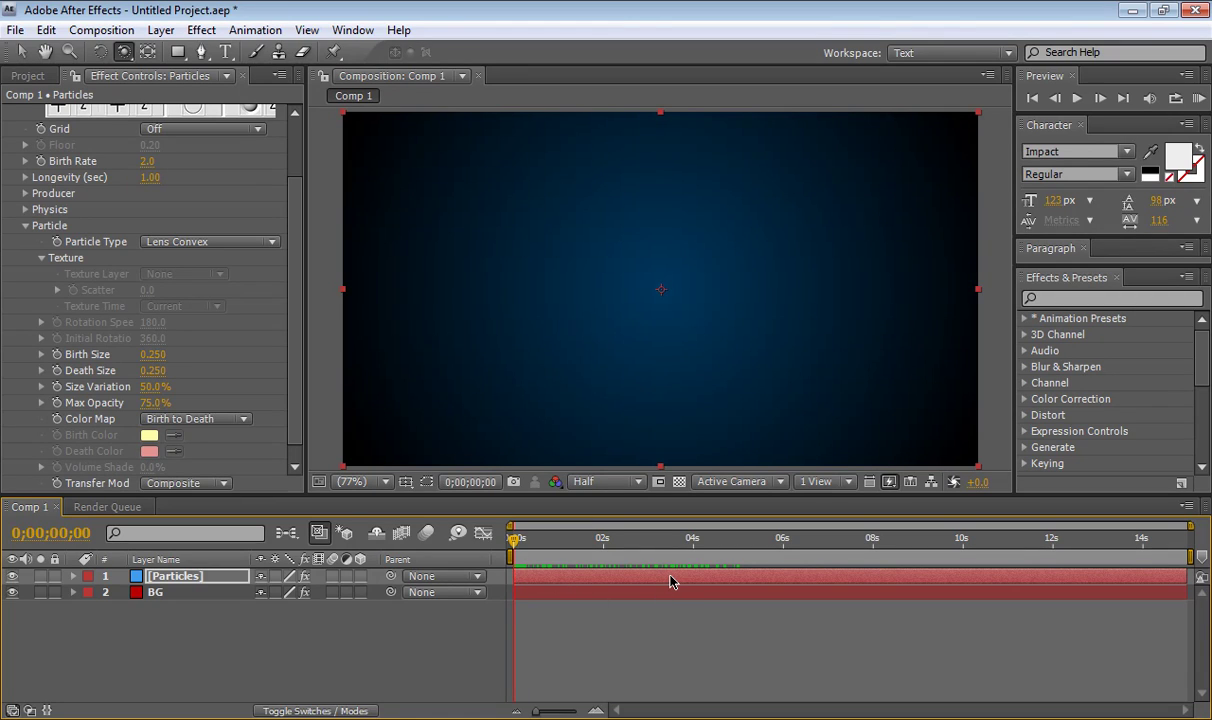
pyautogui.moveTo(672, 582); pyautogui.dragTo(619, 579)
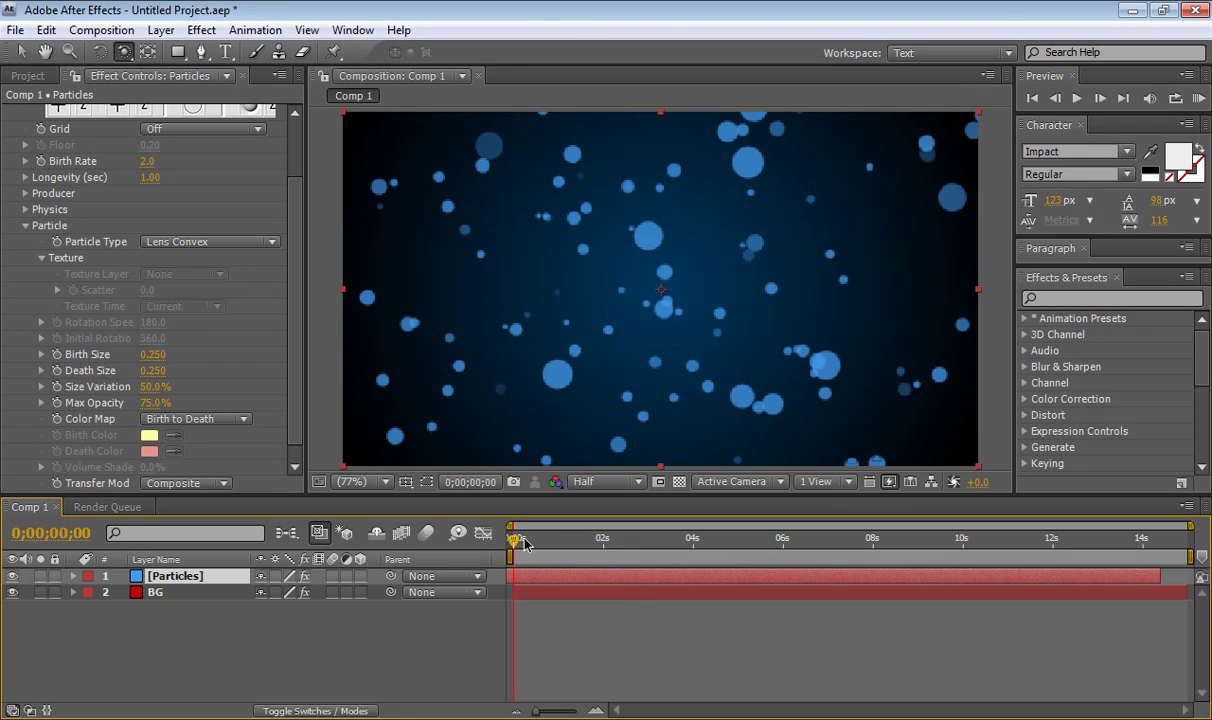
# End the work area at about 2.6 s, RAM-preview the bokeh, then park at 0;00;01;14
pyautogui.press('KP_0')
pyautogui.moveTo(517, 541); pyautogui.dragTo(480, 527)
pyautogui.moveTo(1190, 557); pyautogui.dragTo(629, 557)
pyautogui.press('KP_0')
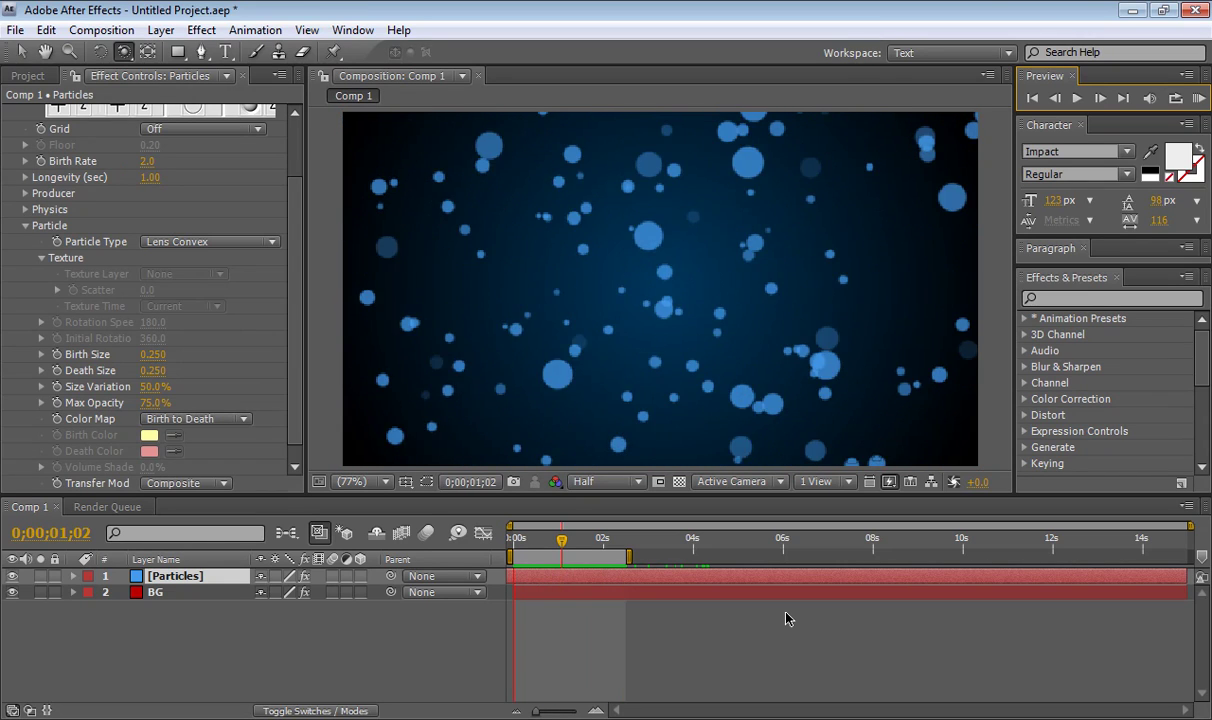
pyautogui.press('space')
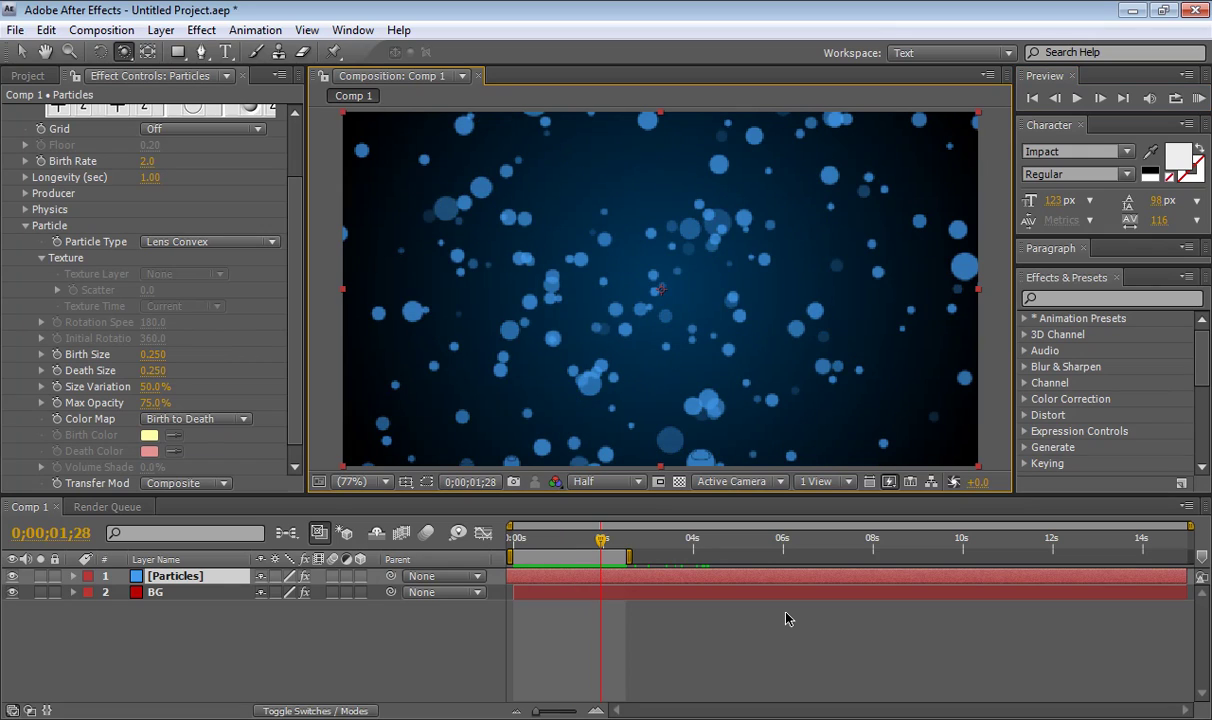
pyautogui.moveTo(603, 541); pyautogui.dragTo(580, 541)
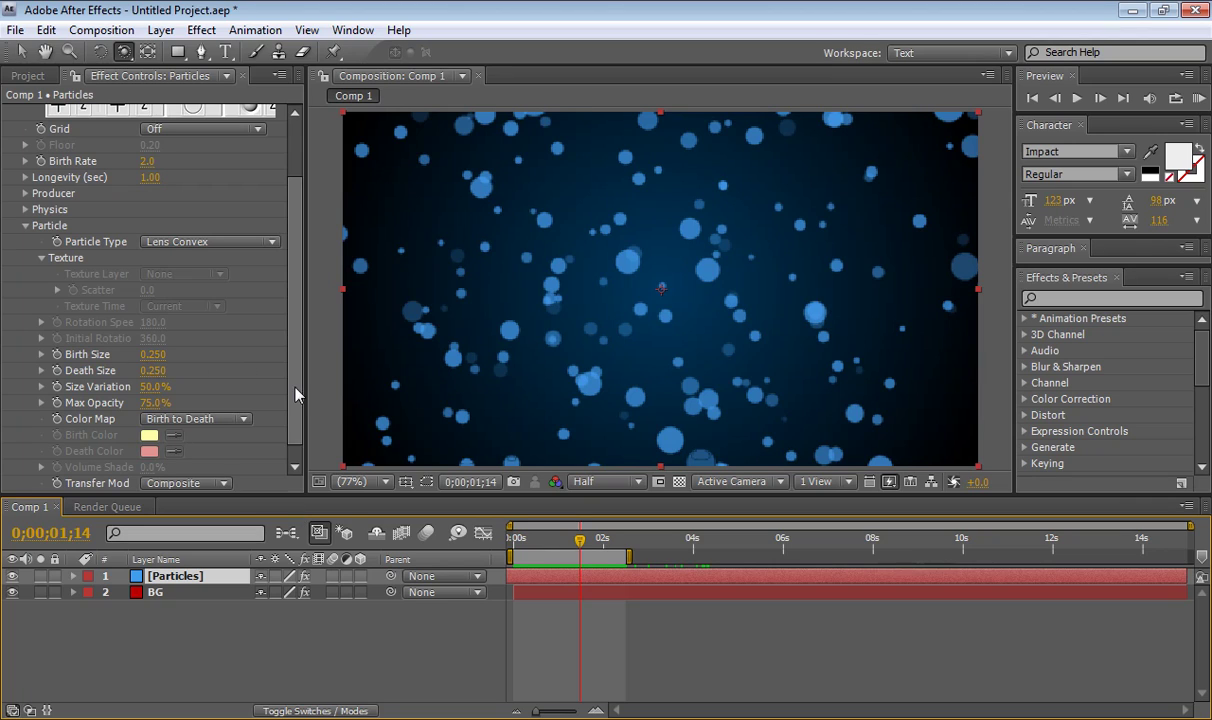
# Set Birth Size to 0.1, Death Size to 0.140 and Max Opacity to 32%
pyautogui.click(153, 357)
pyautogui.write('0.1')
pyautogui.press('Return')
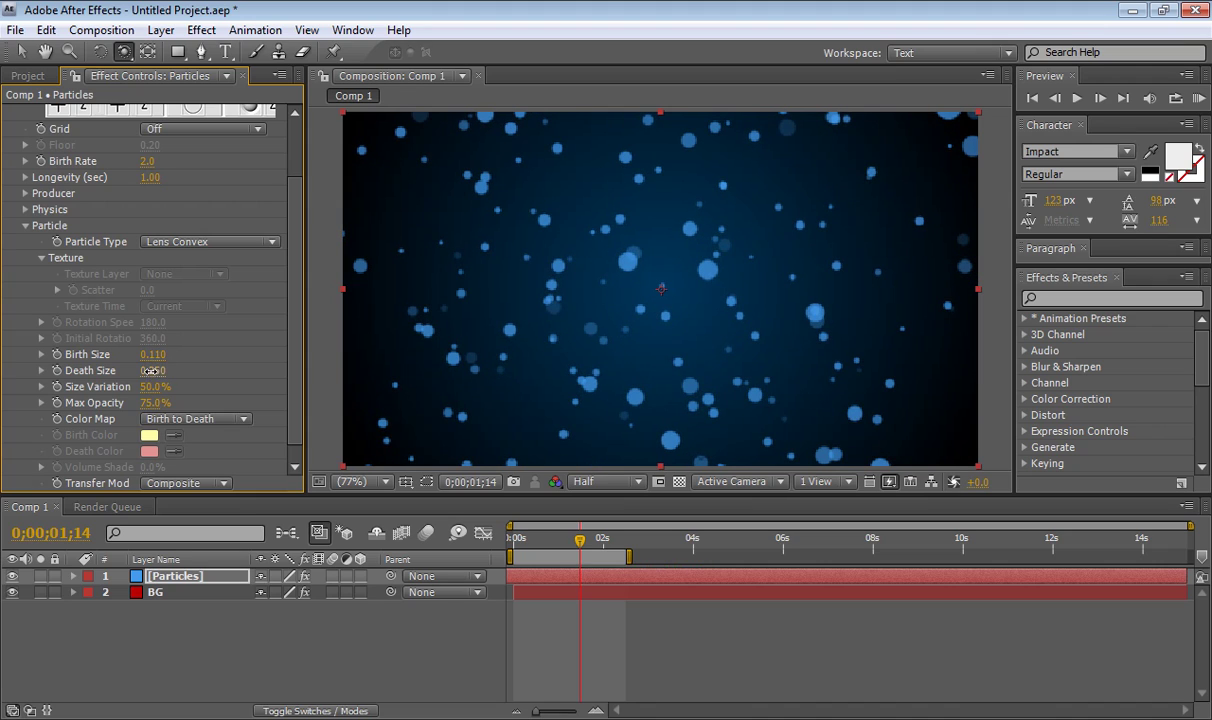
pyautogui.moveTo(148, 371); pyautogui.dragTo(146, 373)
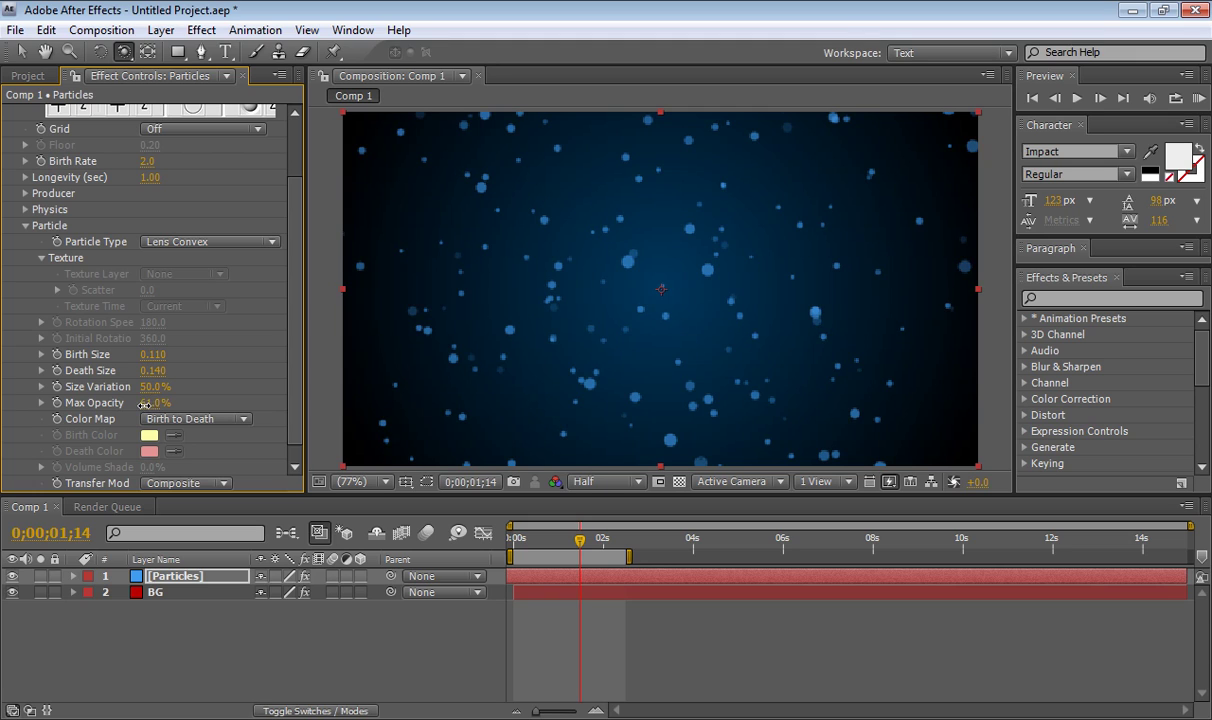
pyautogui.moveTo(138, 409); pyautogui.dragTo(129, 414)
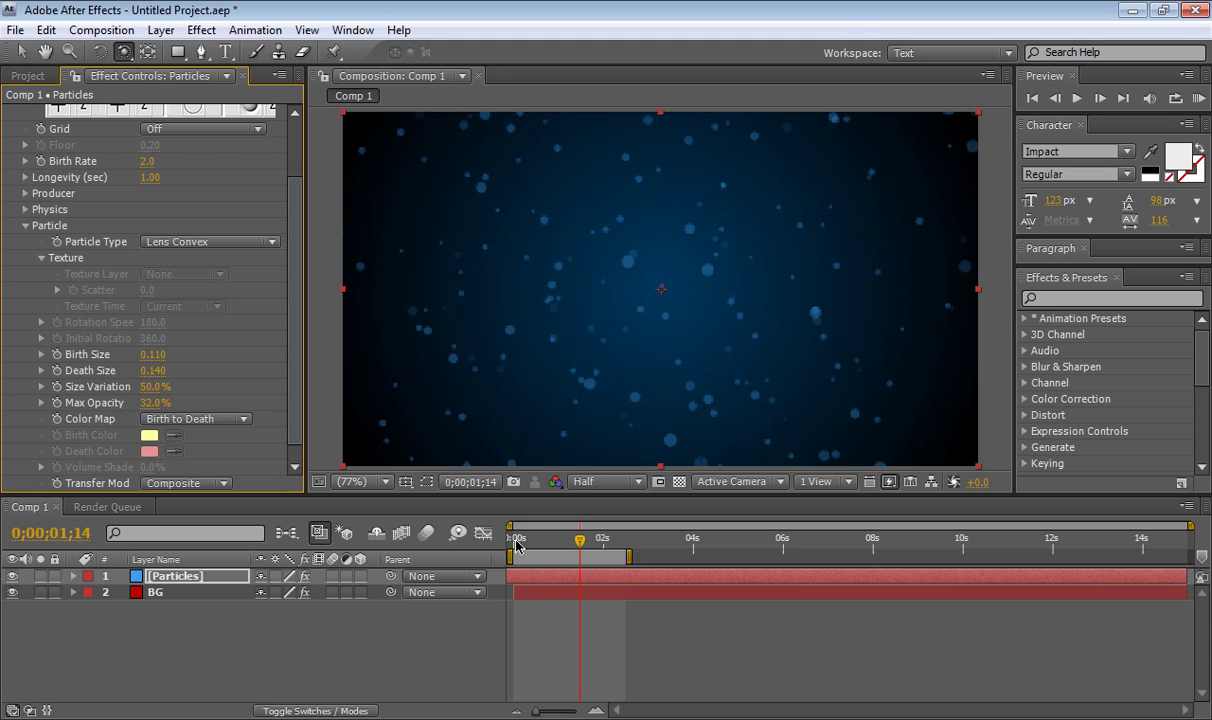
# Preview the smaller particles, then switch from the Particle settings to the Physics settings
pyautogui.moveTo(583, 548); pyautogui.dragTo(539, 562)
pyautogui.press('space')
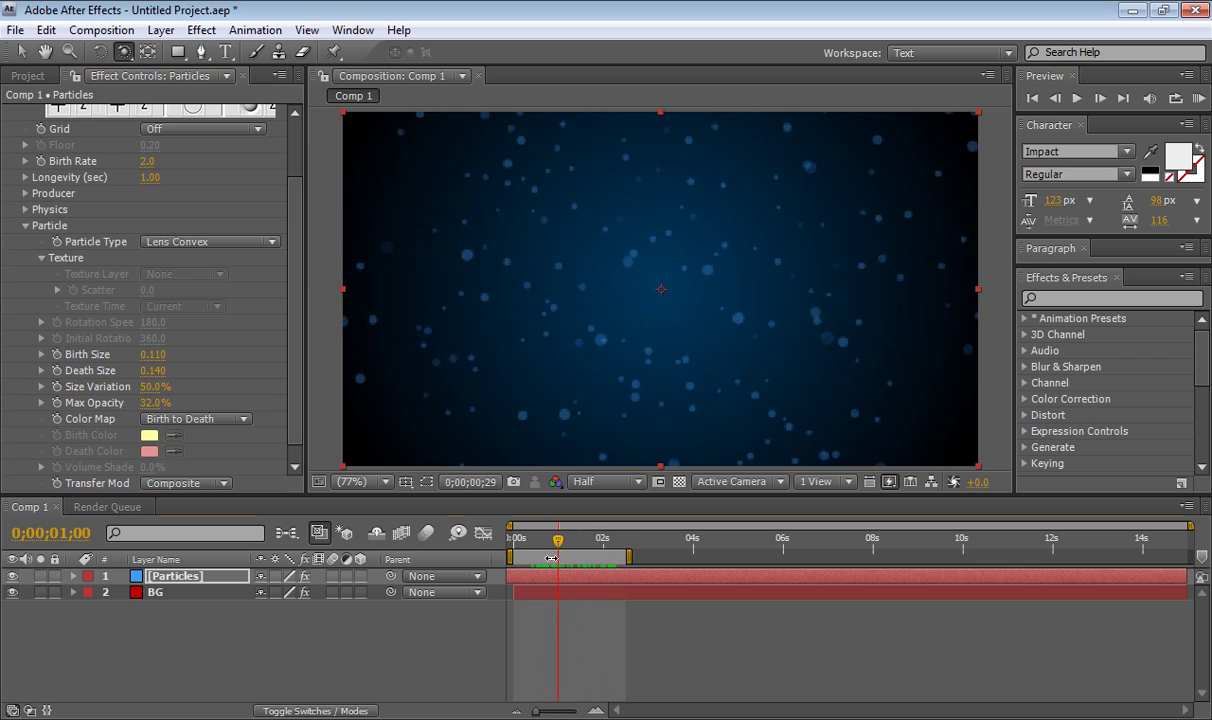
pyautogui.click(26, 226)
pyautogui.click(27, 287)
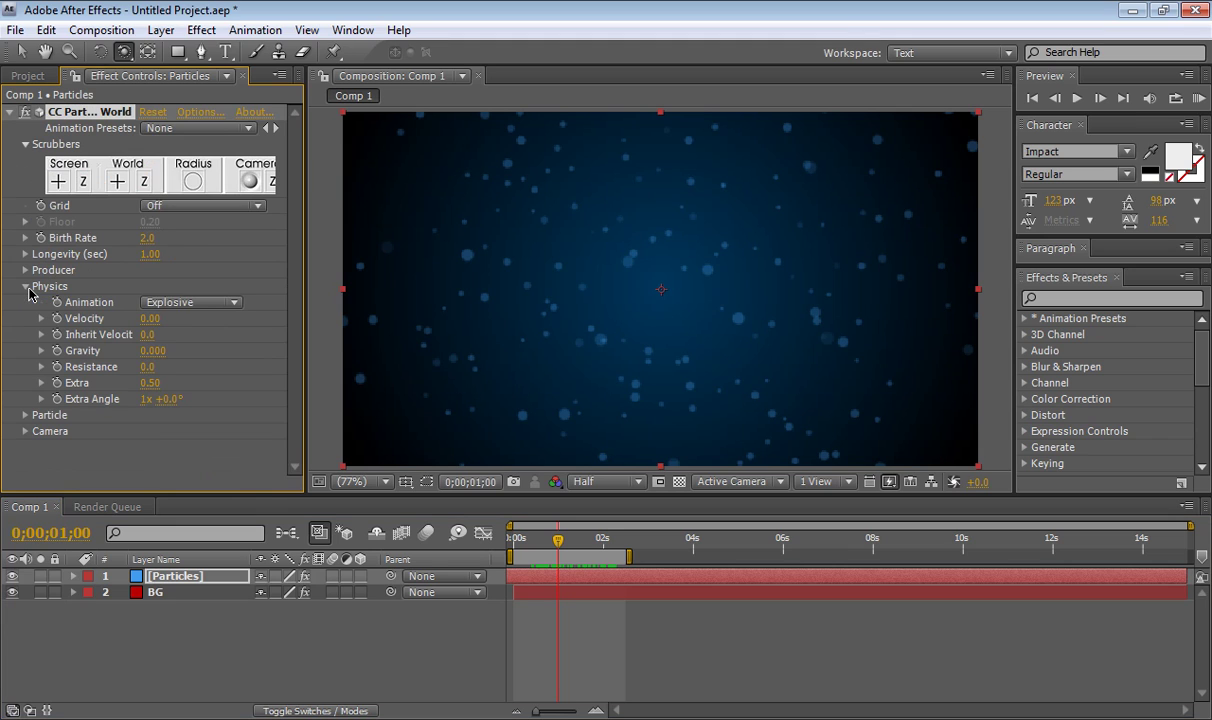
pyautogui.click(207, 300)
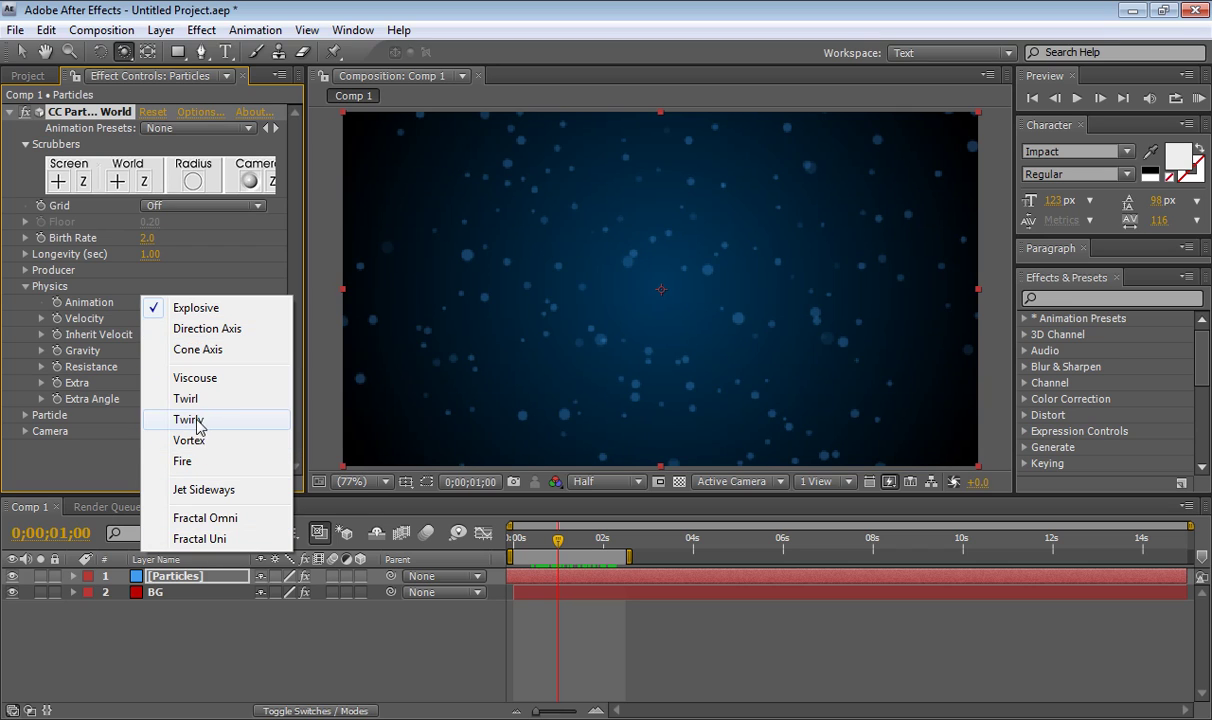
# Set the Physics animation to Twirl with Velocity 0.01 and preview the drifting particles
pyautogui.click(186, 398)
pyautogui.click(150, 318)
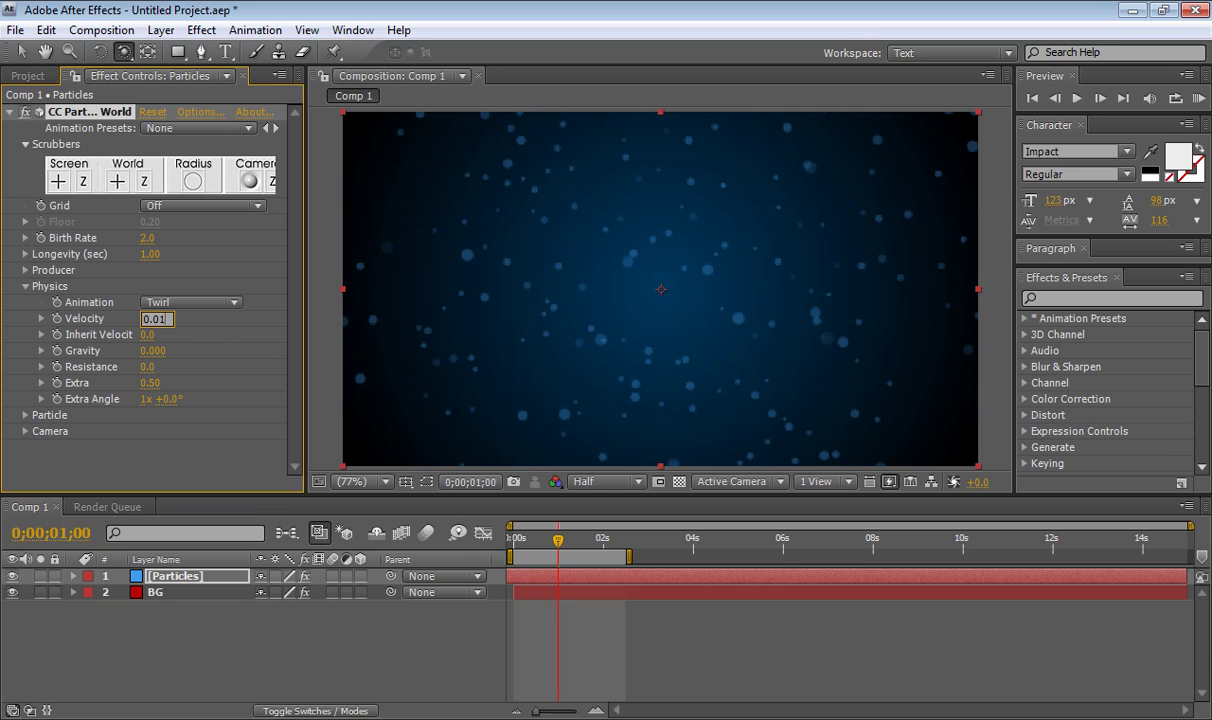
pyautogui.press('Return')
pyautogui.moveTo(560, 540); pyautogui.dragTo(503, 563)
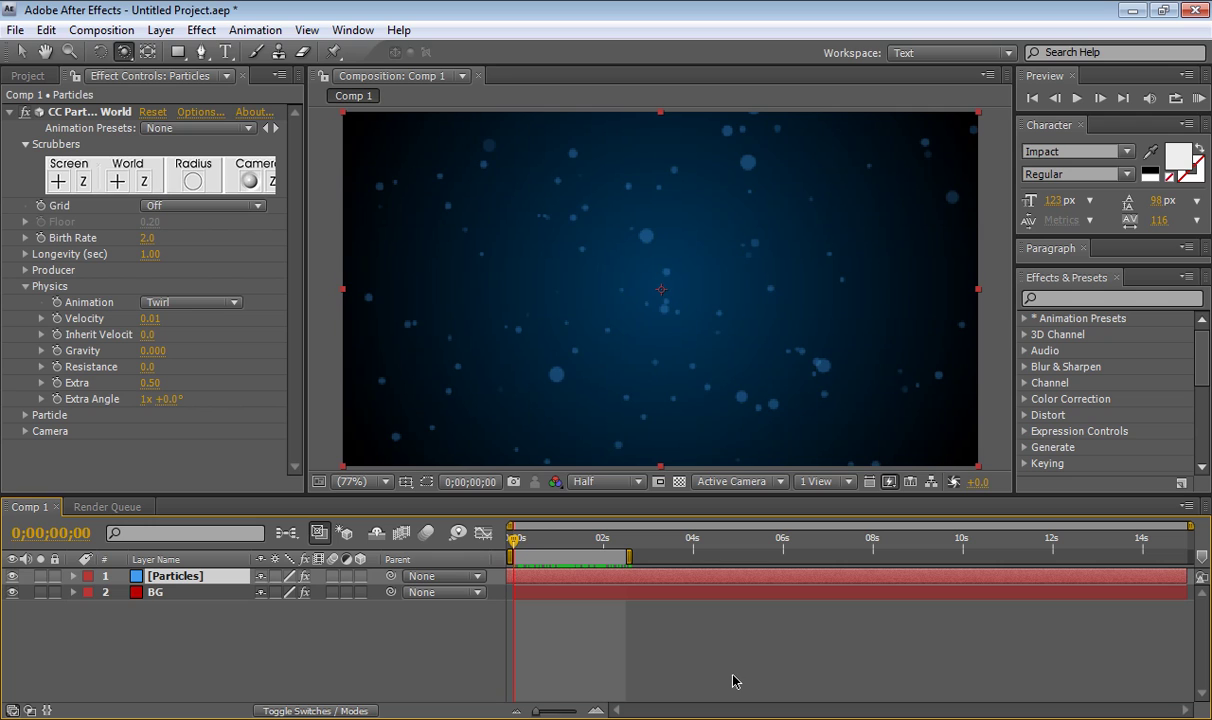
pyautogui.press('space')
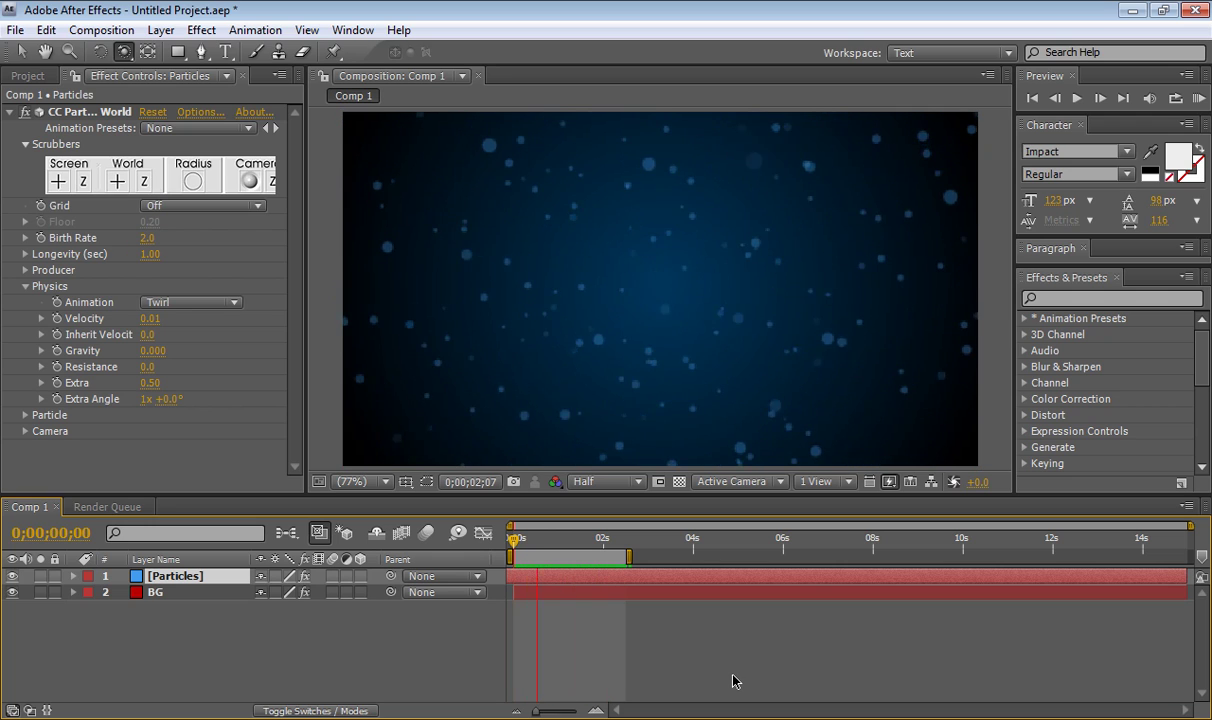
pyautogui.press('space')
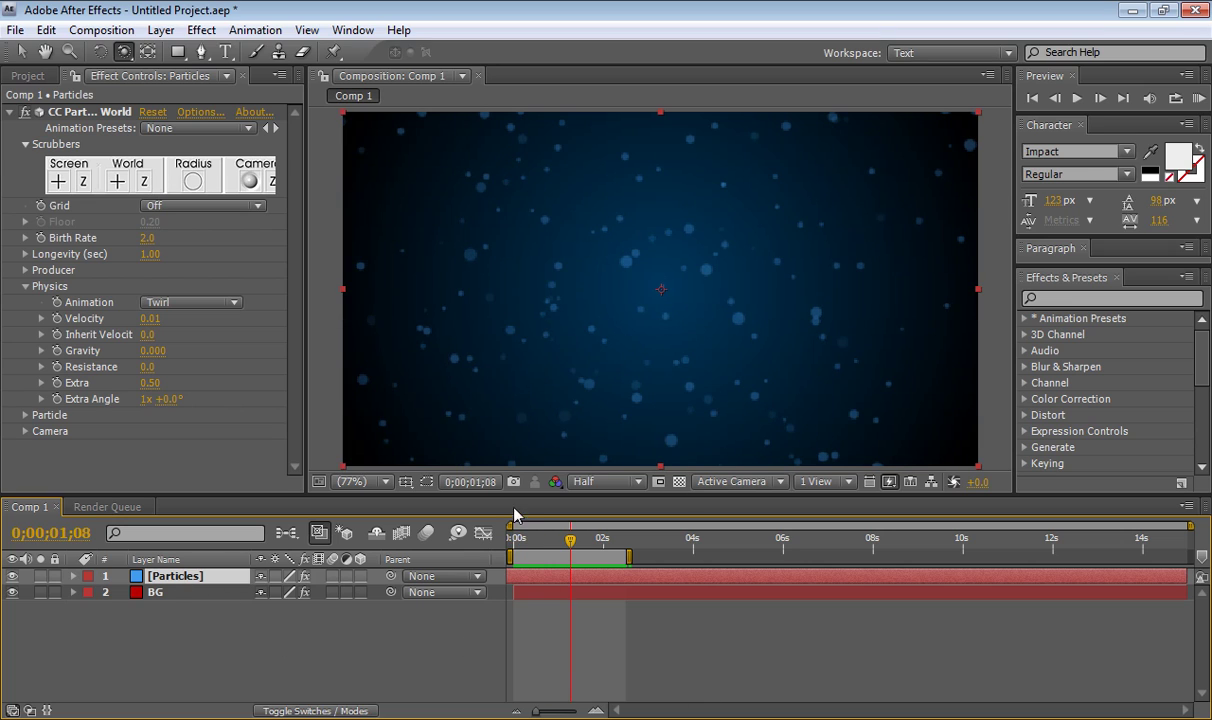
# Add a Glow effect to the particles layer and check it at 0;00;01;06
pyautogui.click(9, 112)
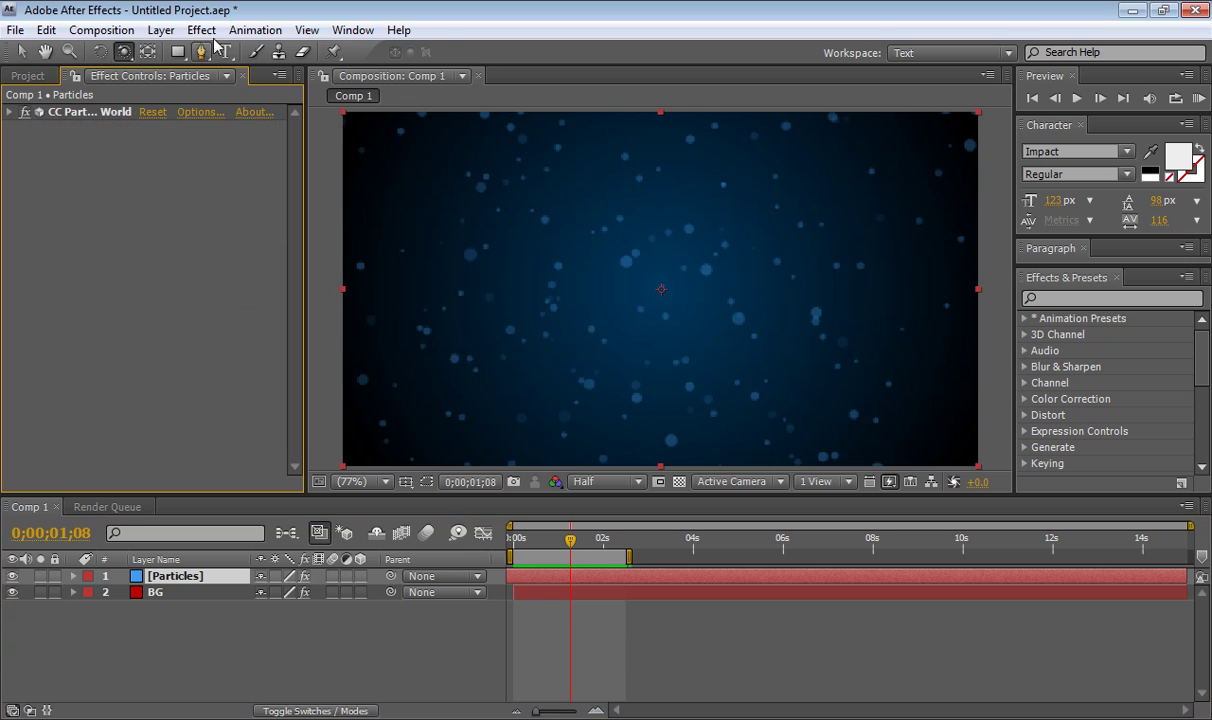
pyautogui.click(201, 30)
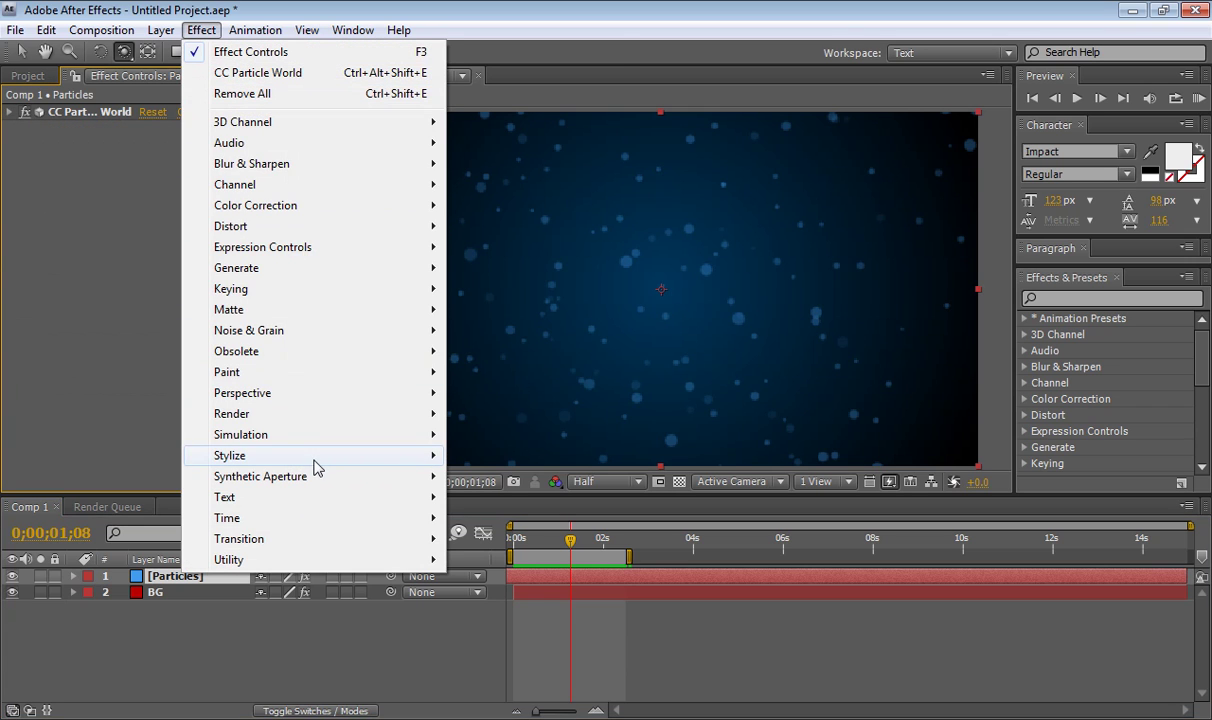
pyautogui.moveTo(400, 455)
pyautogui.click(525, 299)
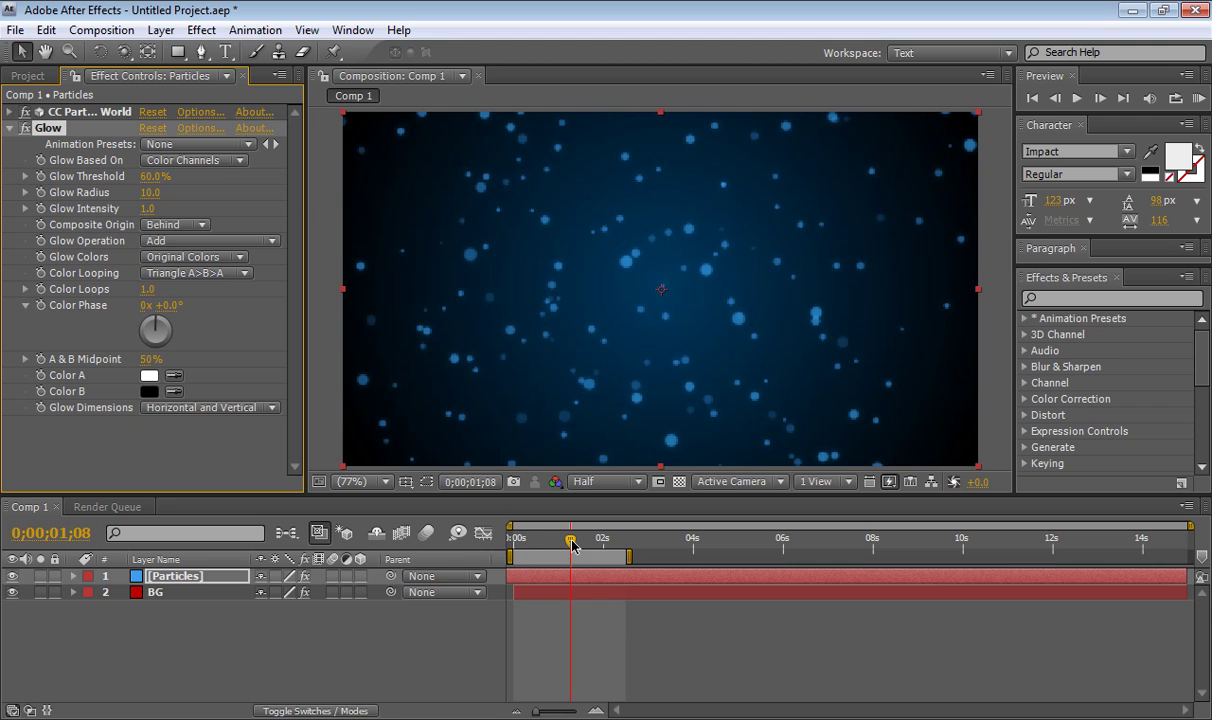
pyautogui.moveTo(572, 543)
pyautogui.mouseDown()
pyautogui.moveTo(516, 541)
pyautogui.moveTo(568, 541)
pyautogui.mouseUp()
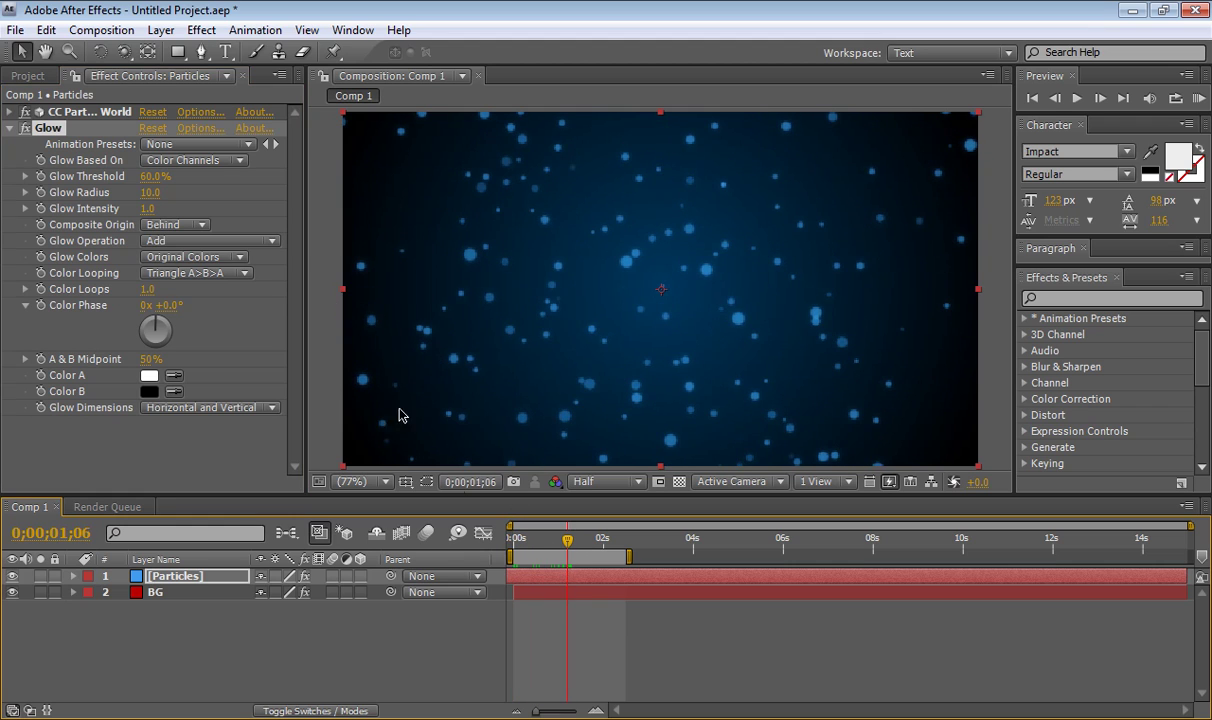
# Set Glow Composite Origin to On Top, Glow Based On to Alpha Channel, and Glow Colors to A & B Colors
pyautogui.click(178, 225)
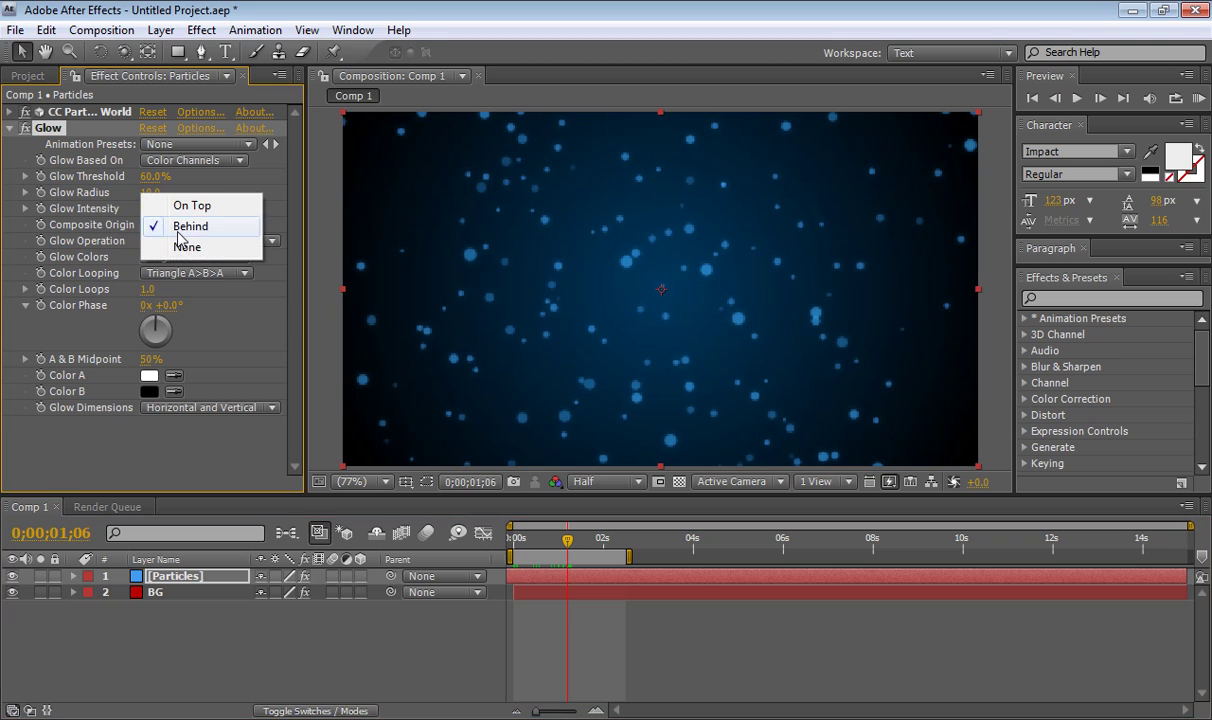
pyautogui.click(195, 206)
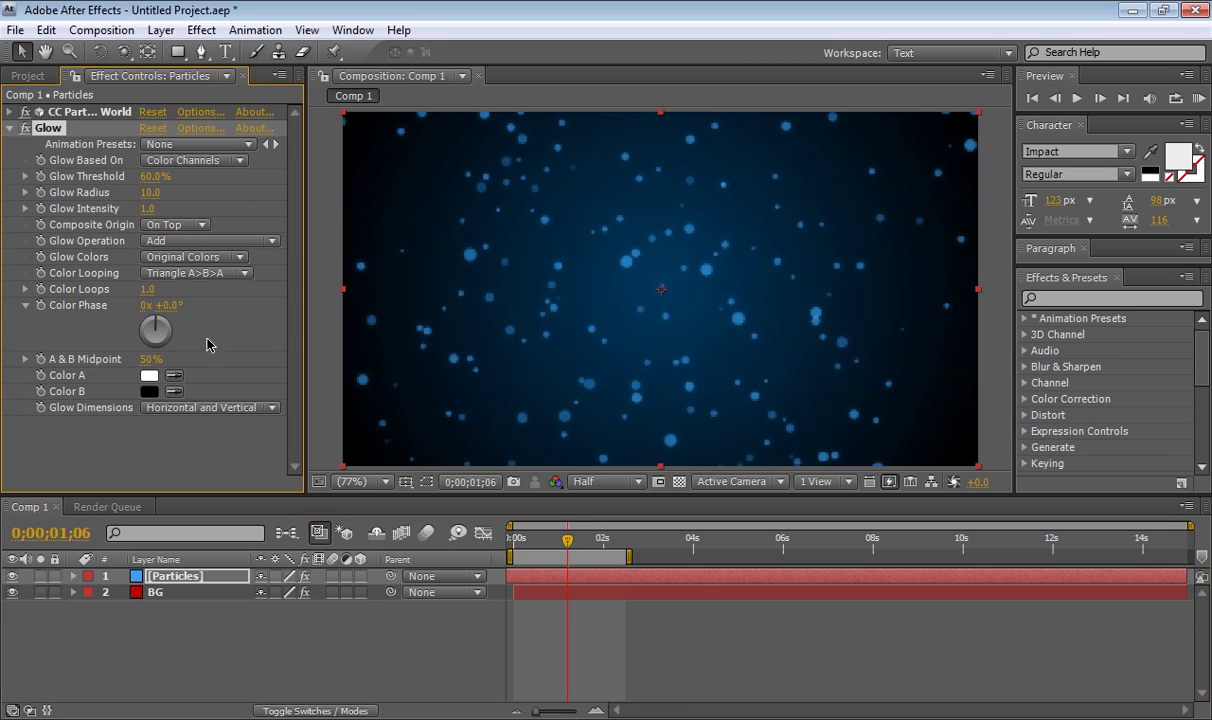
pyautogui.click(195, 160)
pyautogui.click(180, 144)
pyautogui.click(195, 257)
pyautogui.click(185, 273)
pyautogui.moveTo(567, 541); pyautogui.dragTo(570, 572)
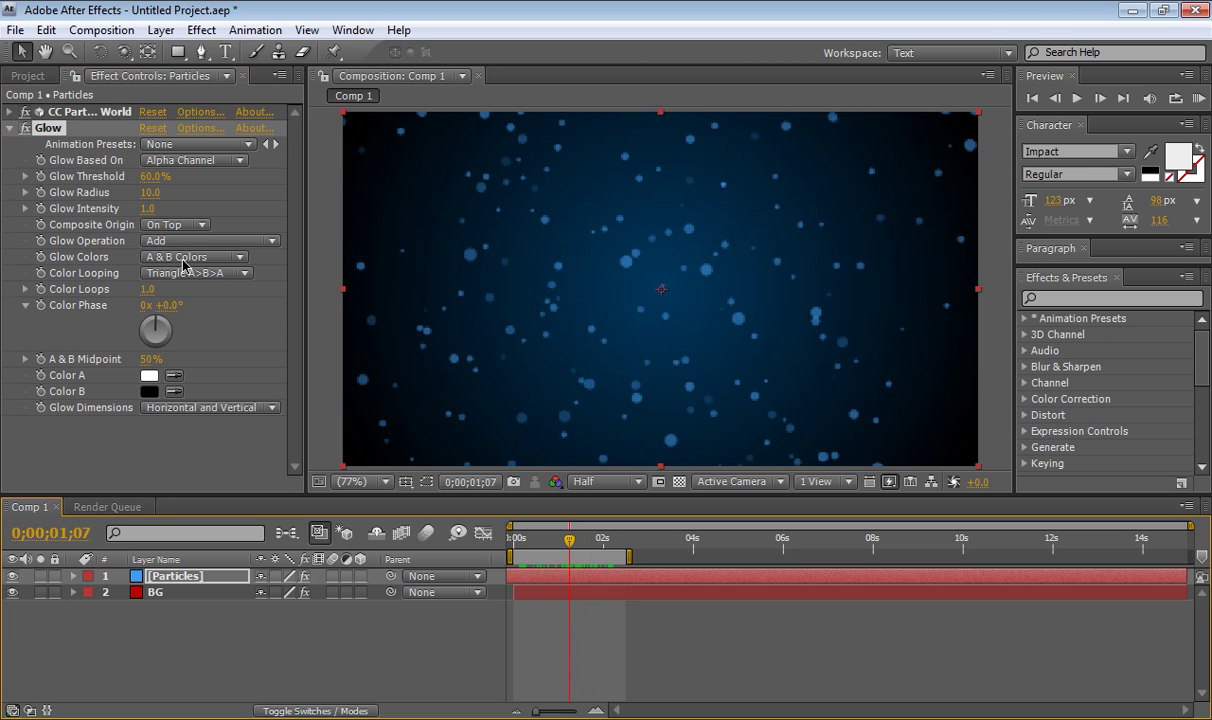
# Make Glow Color A bright blue (00A8FF) and Color B white
pyautogui.click(147, 374)
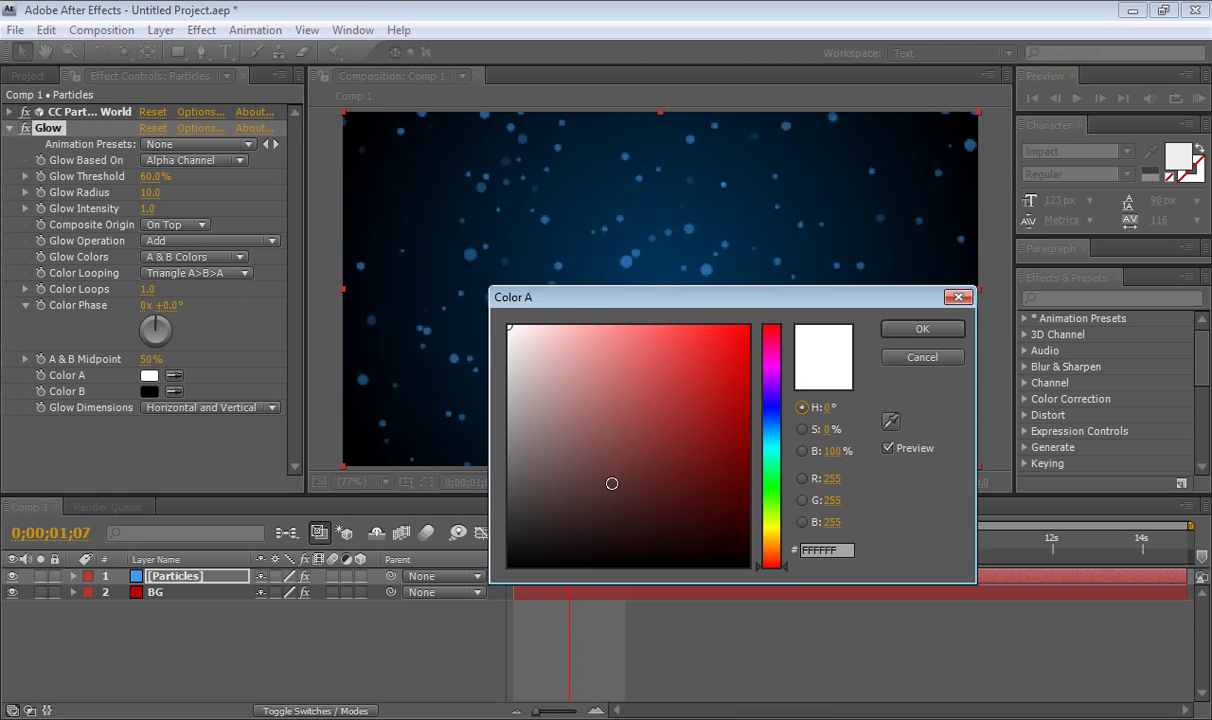
pyautogui.click(770, 455)
pyautogui.click(732, 402)
pyautogui.click(922, 329)
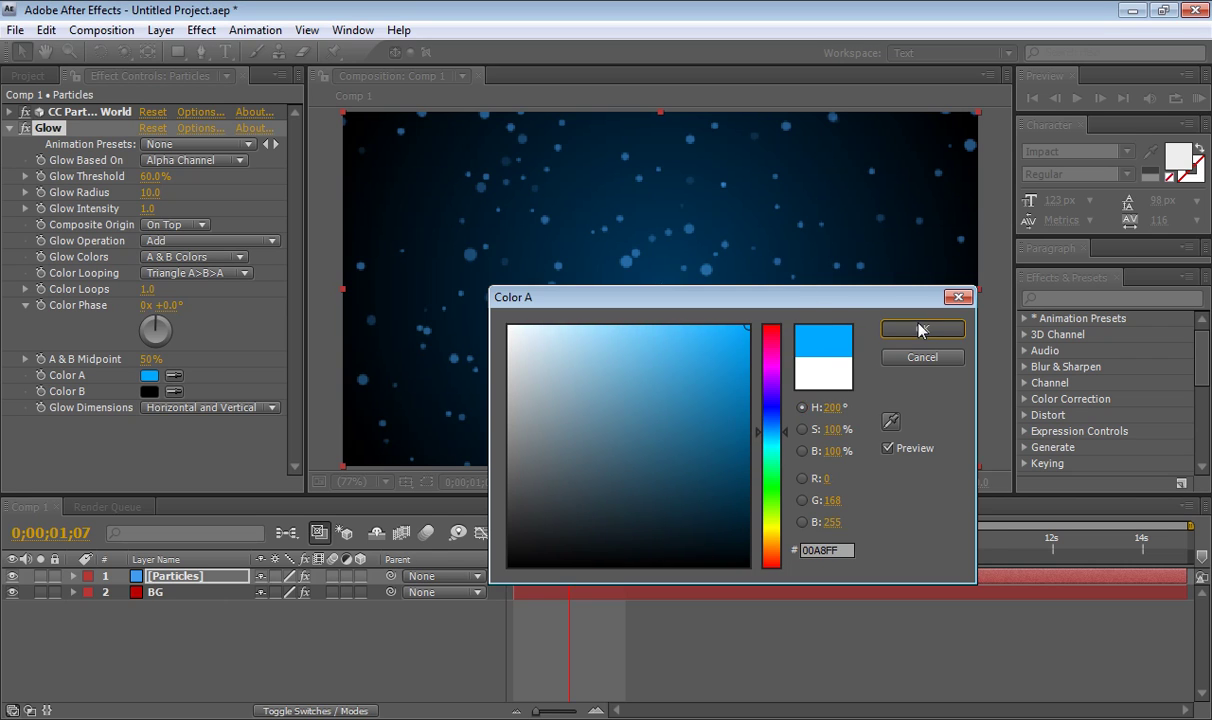
pyautogui.click(149, 391)
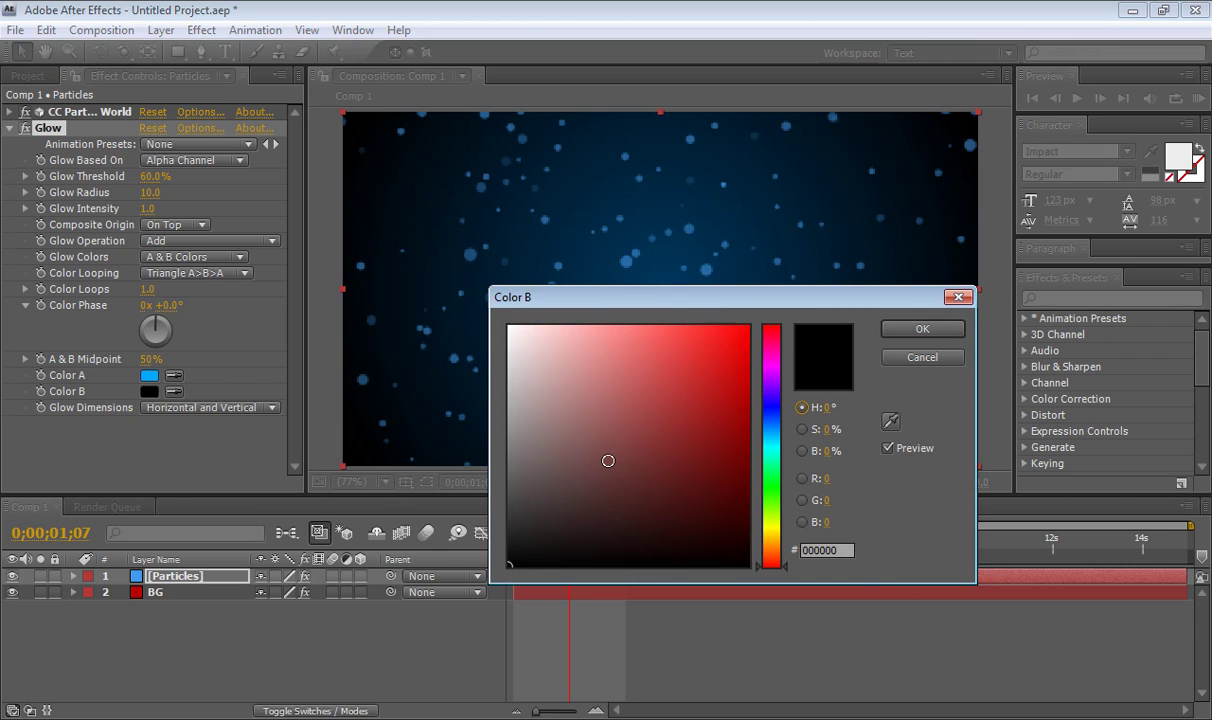
pyautogui.moveTo(586, 434); pyautogui.dragTo(509, 327)
pyautogui.click(918, 331)
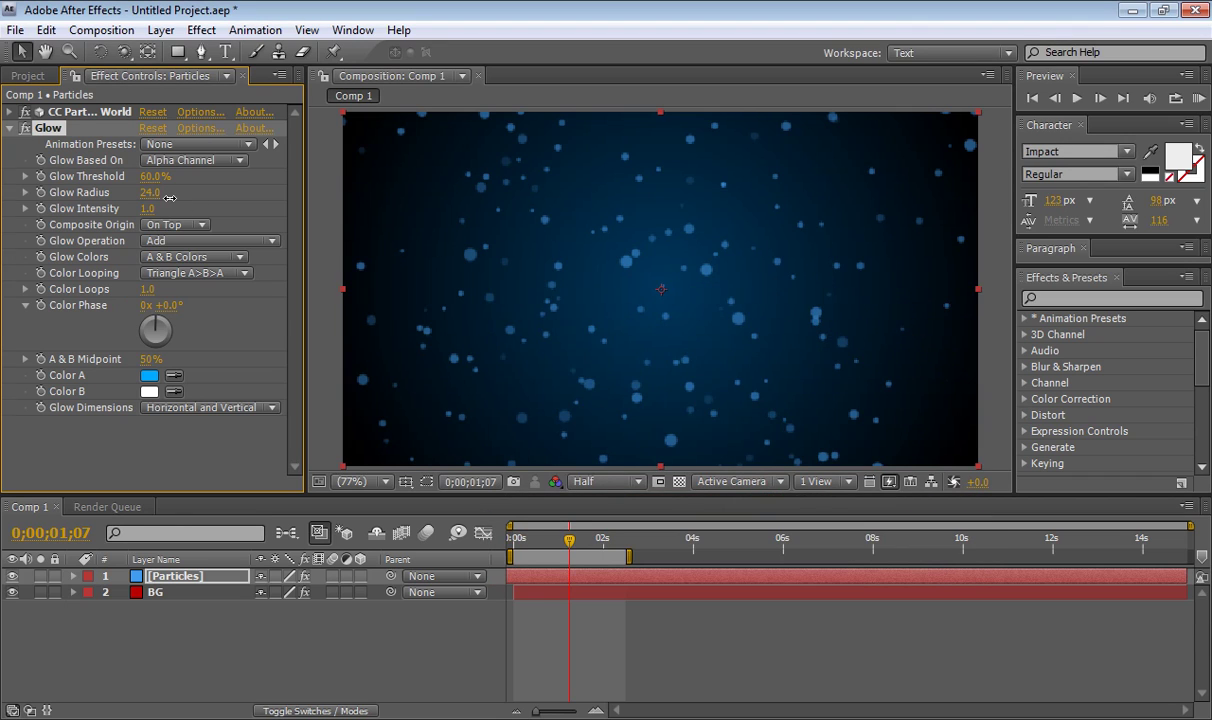
pyautogui.moveTo(566, 540)
pyautogui.mouseDown()
pyautogui.moveTo(540, 540)
pyautogui.moveTo(558, 540)
pyautogui.mouseUp()
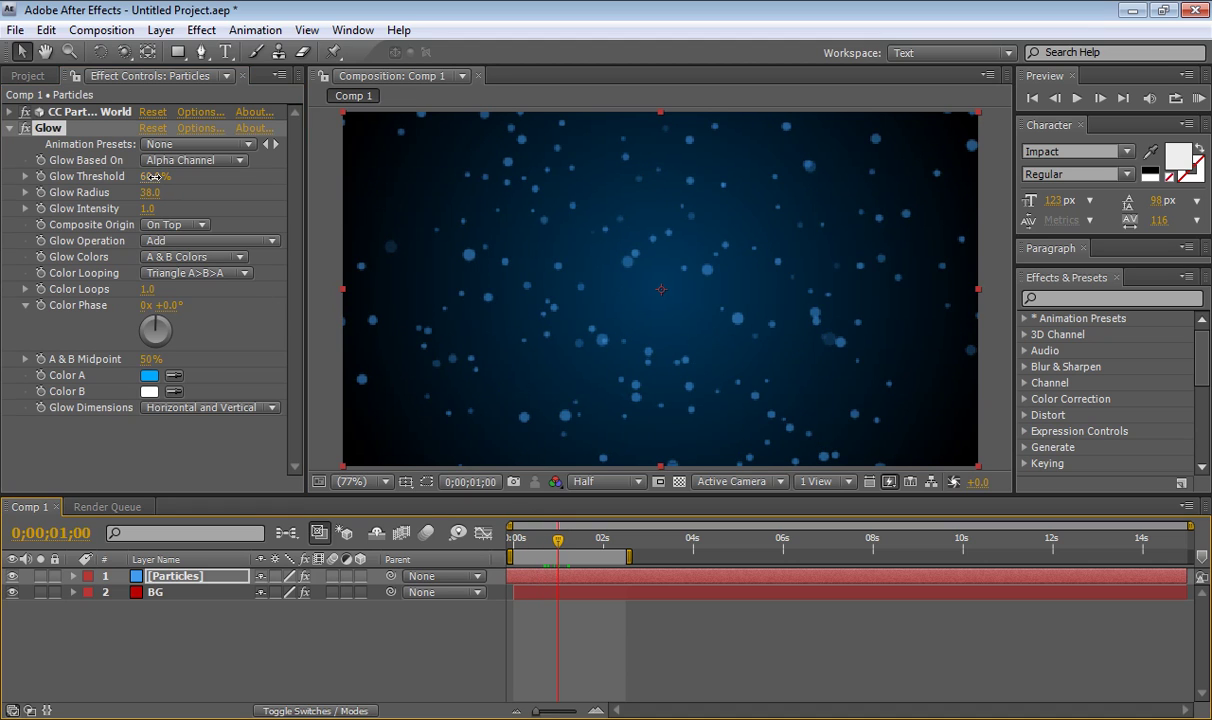
# Set Glow Radius to 38 and Glow Threshold to 33.7%, then preview the glow
pyautogui.moveTo(85, 176)
pyautogui.mouseDown()
pyautogui.moveTo(8, 178)
pyautogui.moveTo(120, 205)
pyautogui.moveTo(65, 193)
pyautogui.moveTo(90, 193)
pyautogui.mouseUp()
pyautogui.click(515, 540)
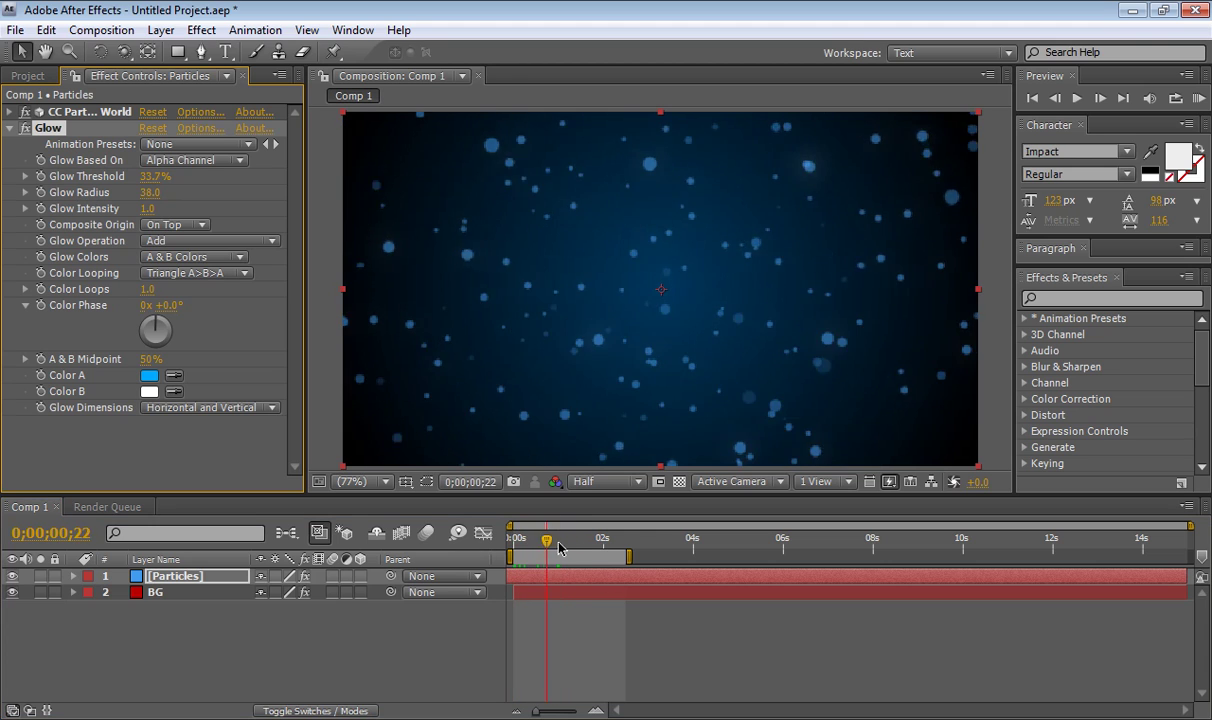
pyautogui.moveTo(515, 540); pyautogui.dragTo(514, 571)
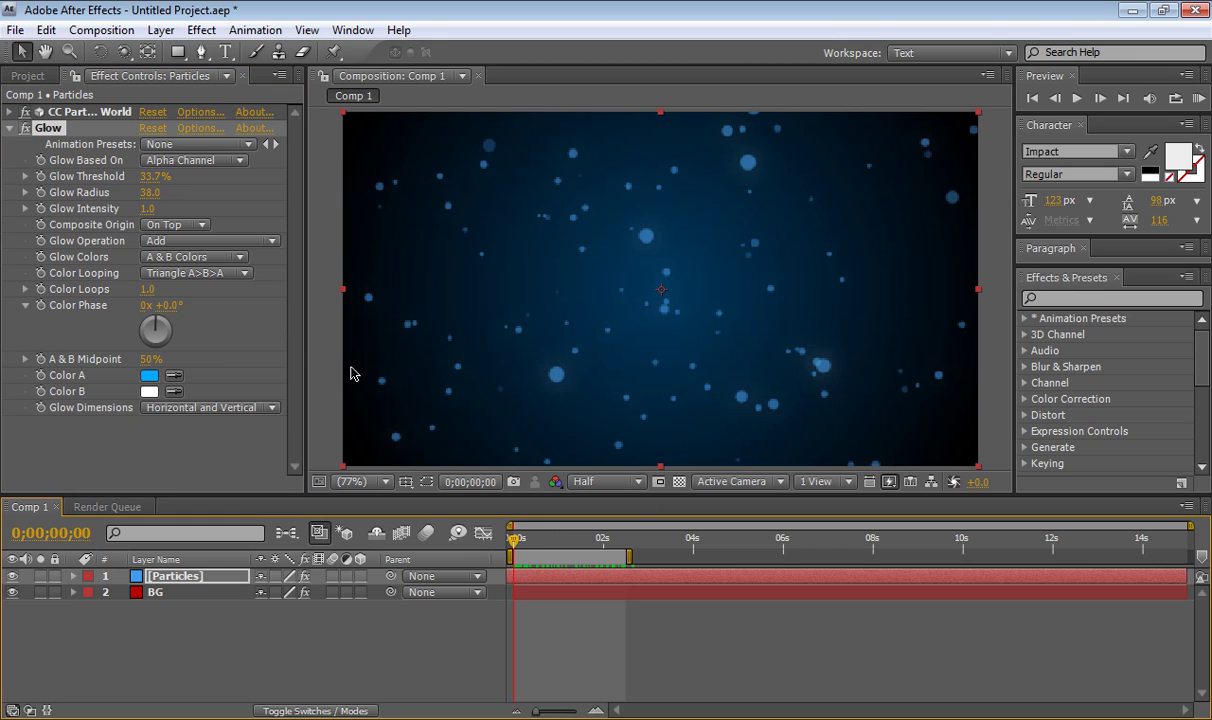
# Collapse Glow and show the Particle settings of CC Particle World
pyautogui.click(10, 129)
pyautogui.click(92, 113)
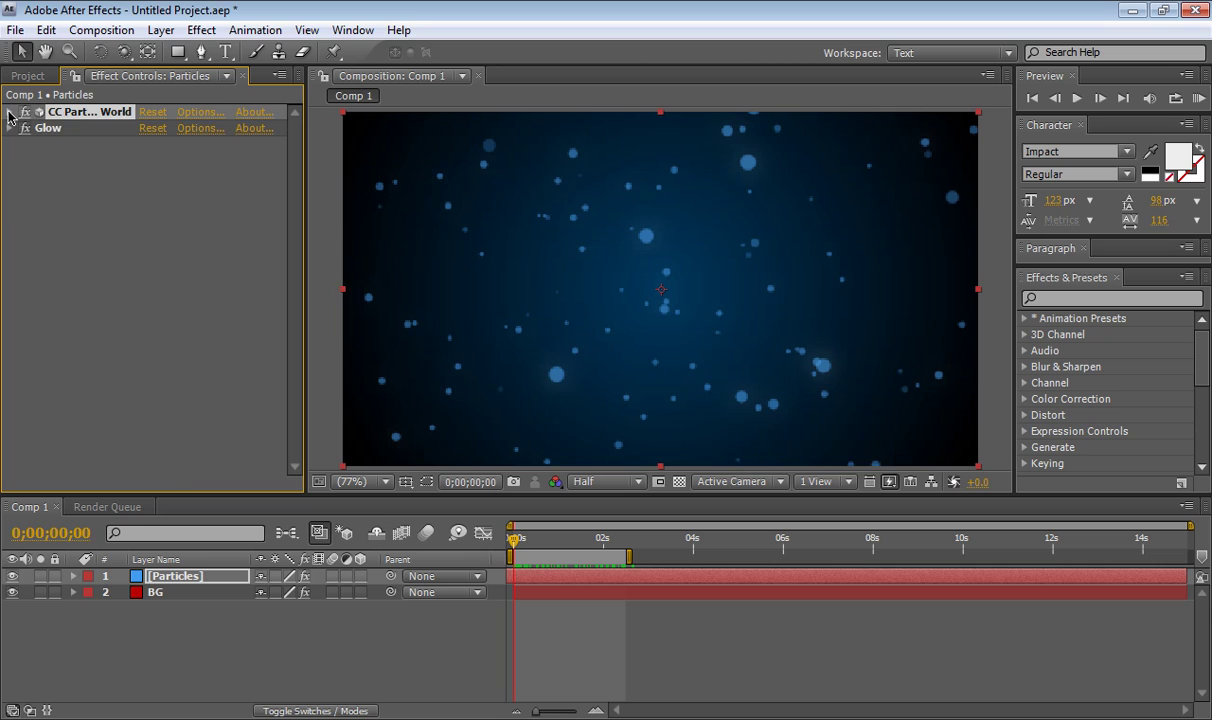
pyautogui.click(9, 113)
pyautogui.scroll(-1, 297, 348)
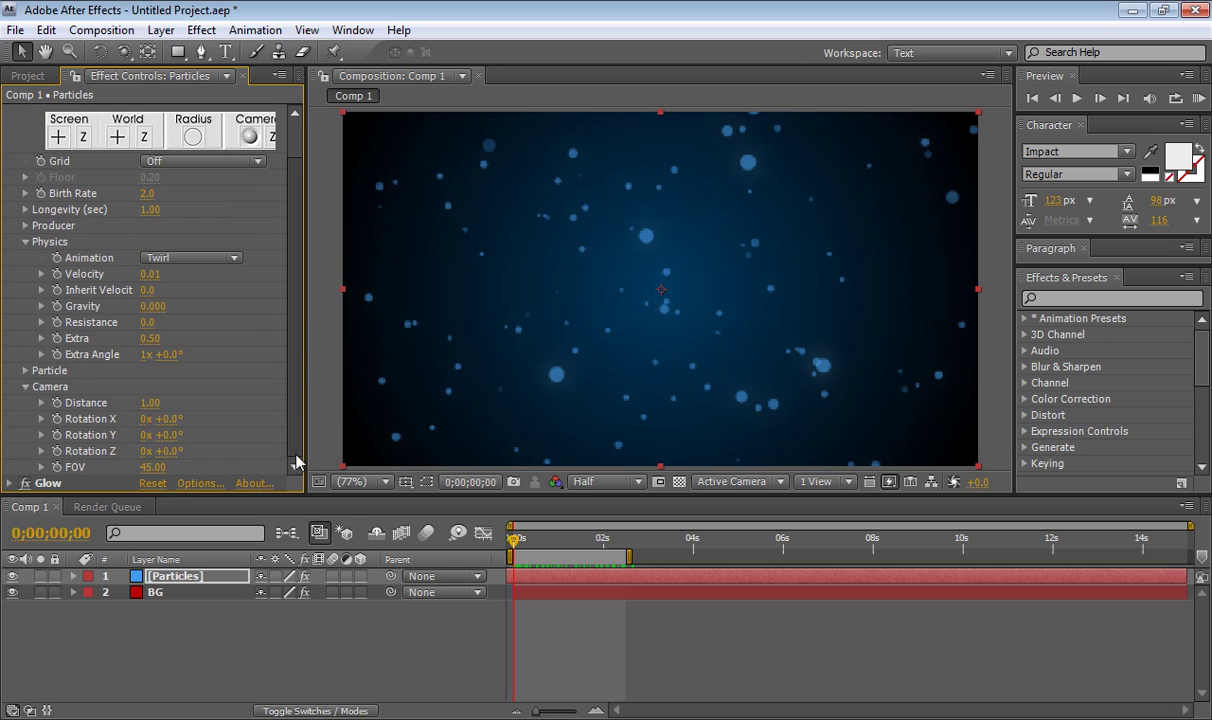
pyautogui.click(26, 242)
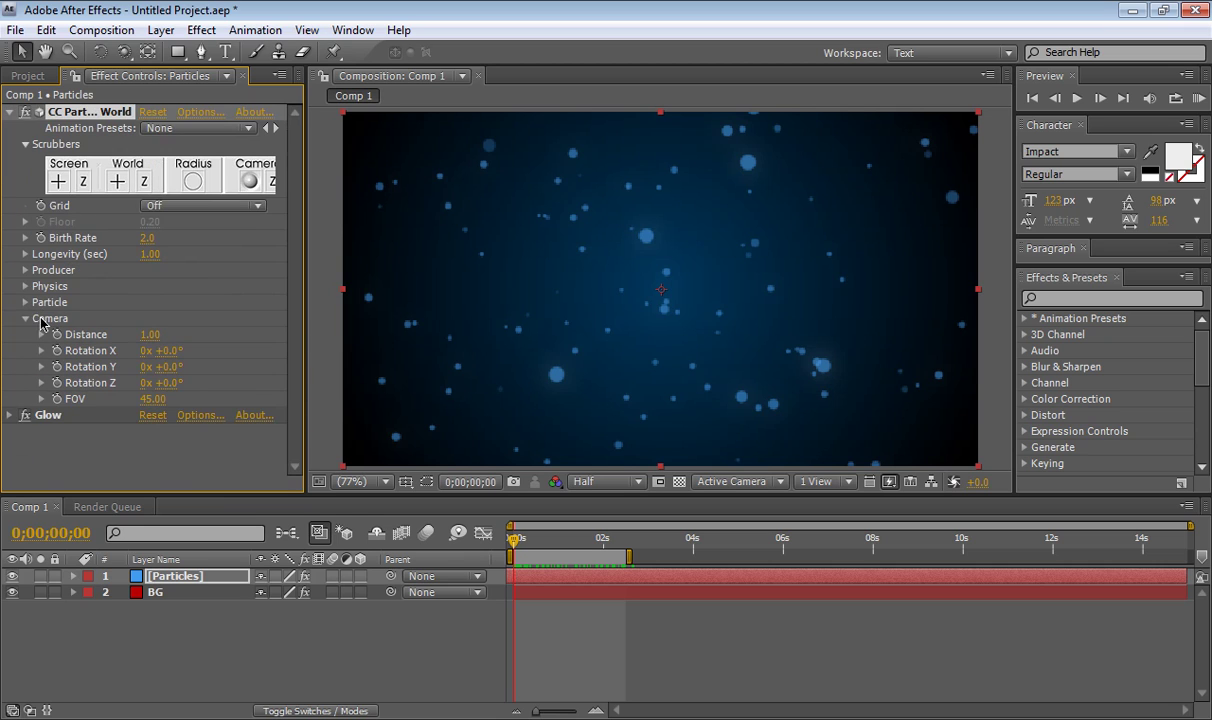
pyautogui.click(26, 302)
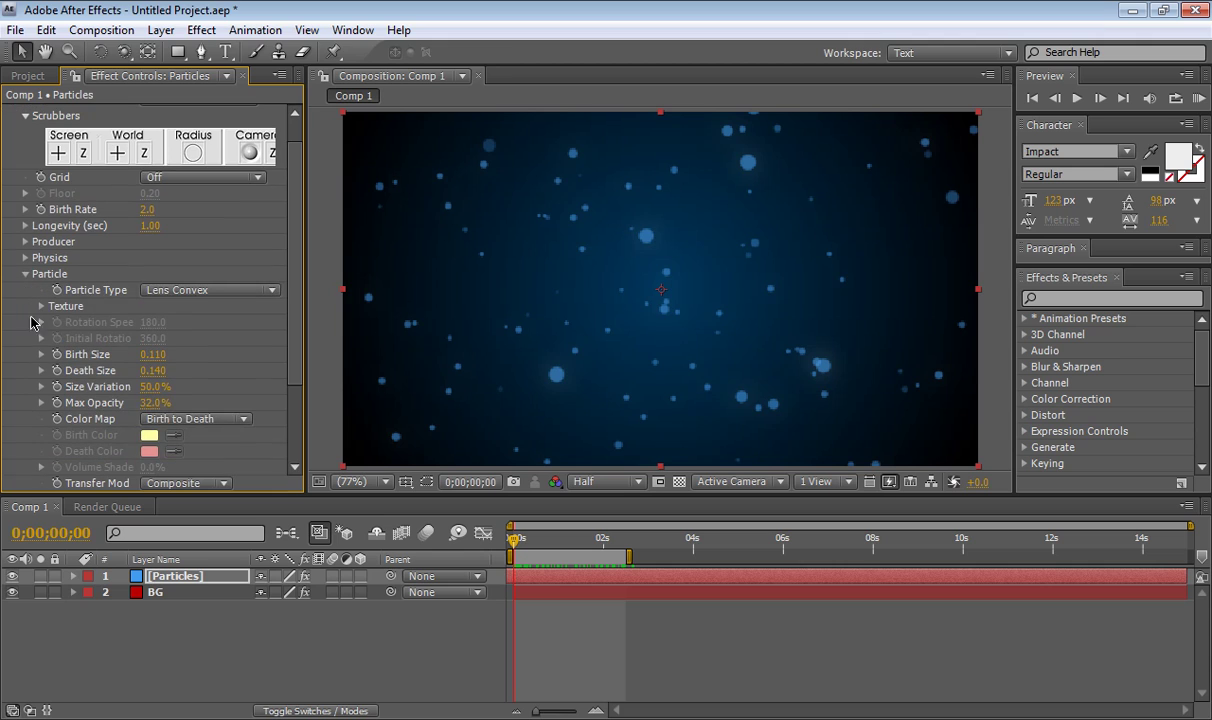
# Try TriPolygon particles, then change the Particle Type to Bubble
pyautogui.click(218, 292)
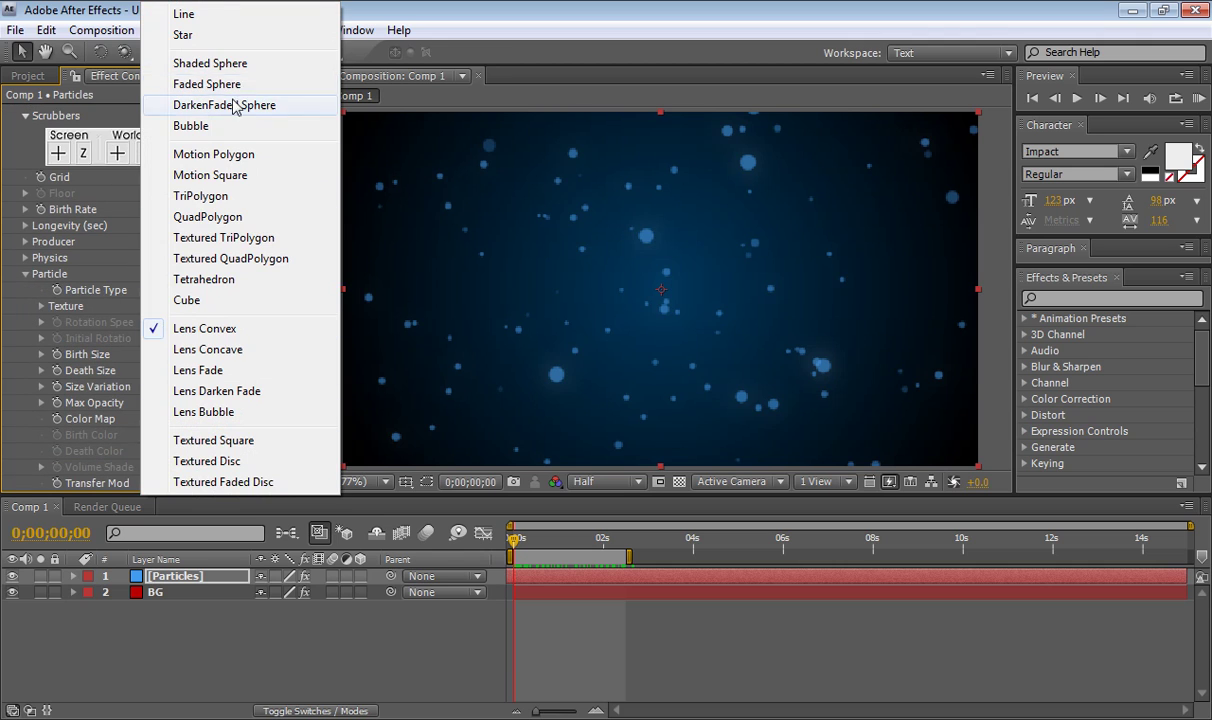
pyautogui.click(228, 197)
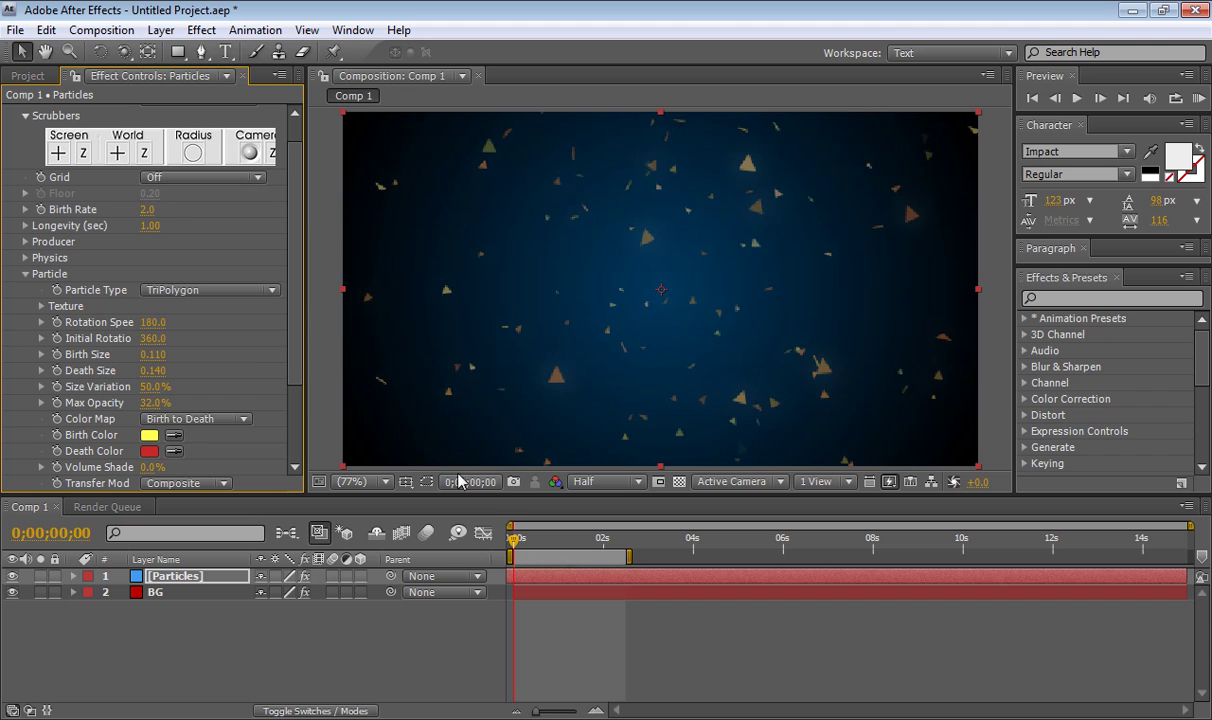
pyautogui.moveTo(508, 543)
pyautogui.mouseDown()
pyautogui.moveTo(652, 558)
pyautogui.moveTo(506, 548)
pyautogui.mouseUp()
pyautogui.click(228, 289)
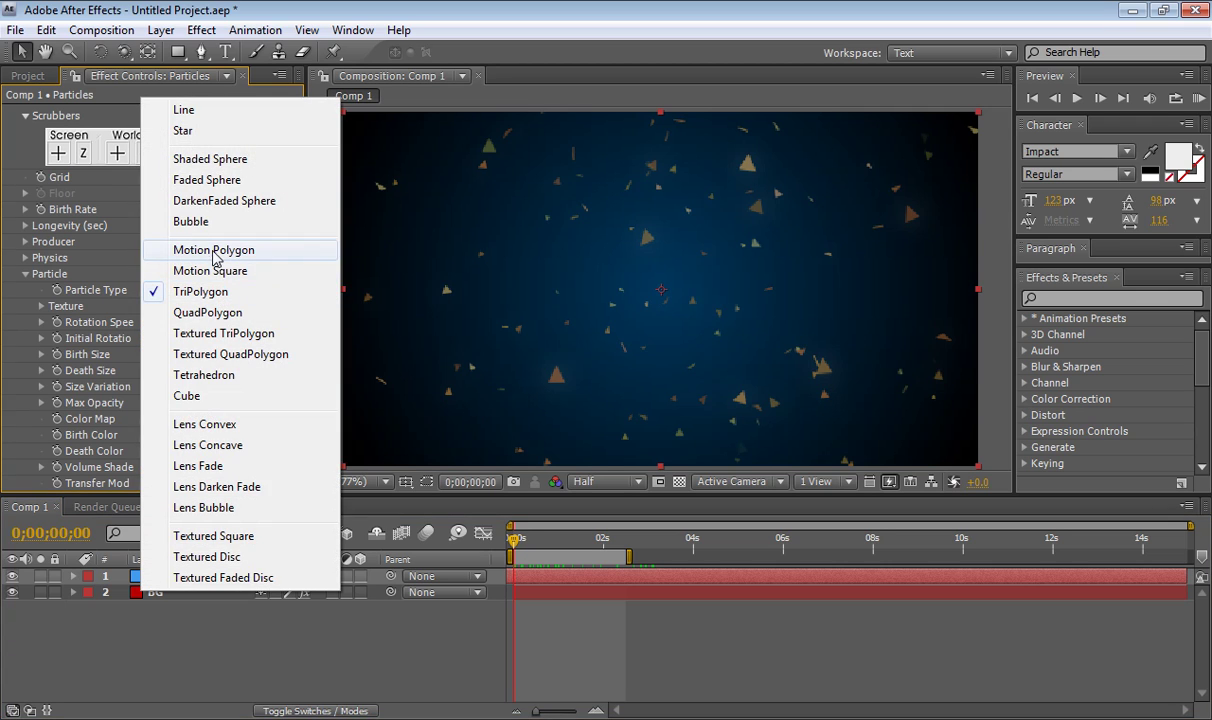
pyautogui.click(205, 222)
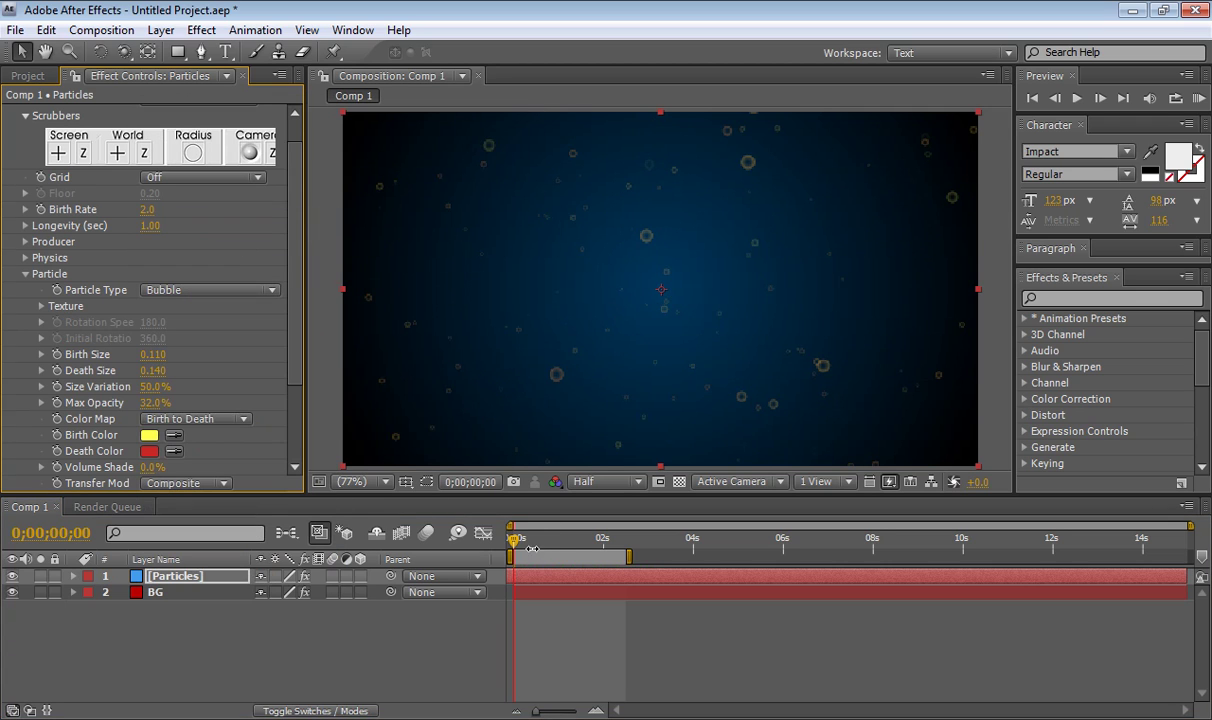
pyautogui.moveTo(530, 549); pyautogui.dragTo(510, 573)
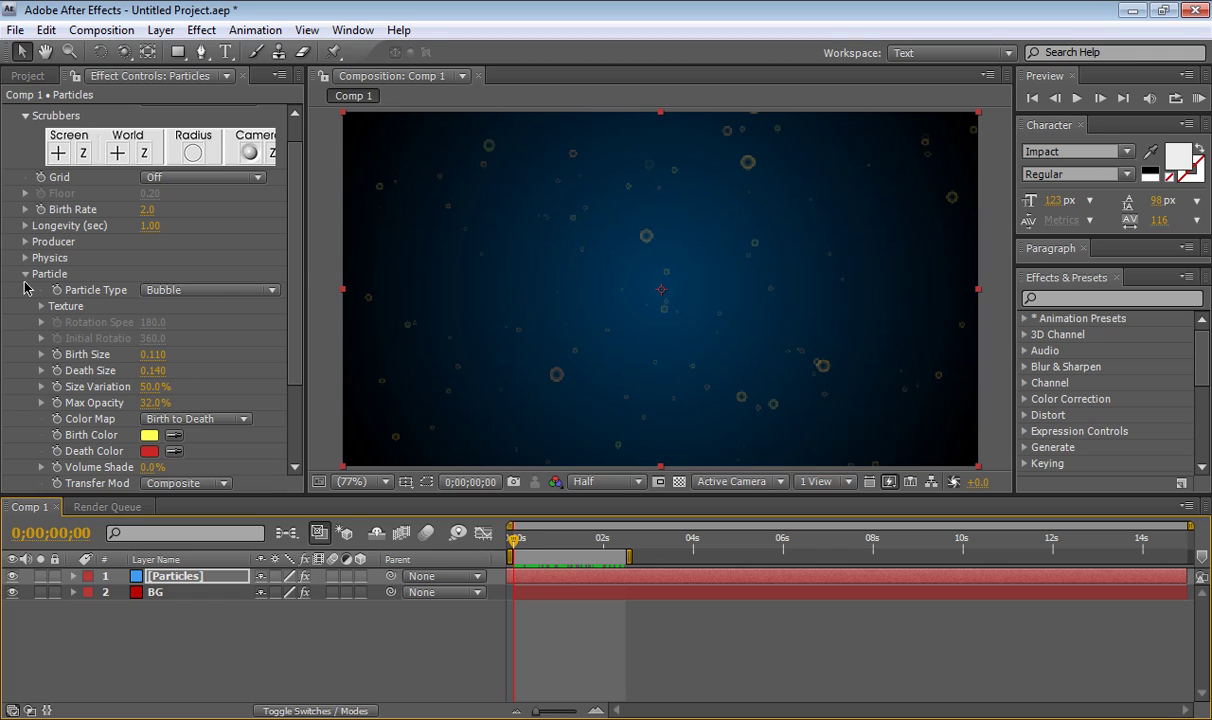
# Try Shaded Sphere and Lens Concave, then set Particle Type back to Lens Convex
pyautogui.click(222, 640)
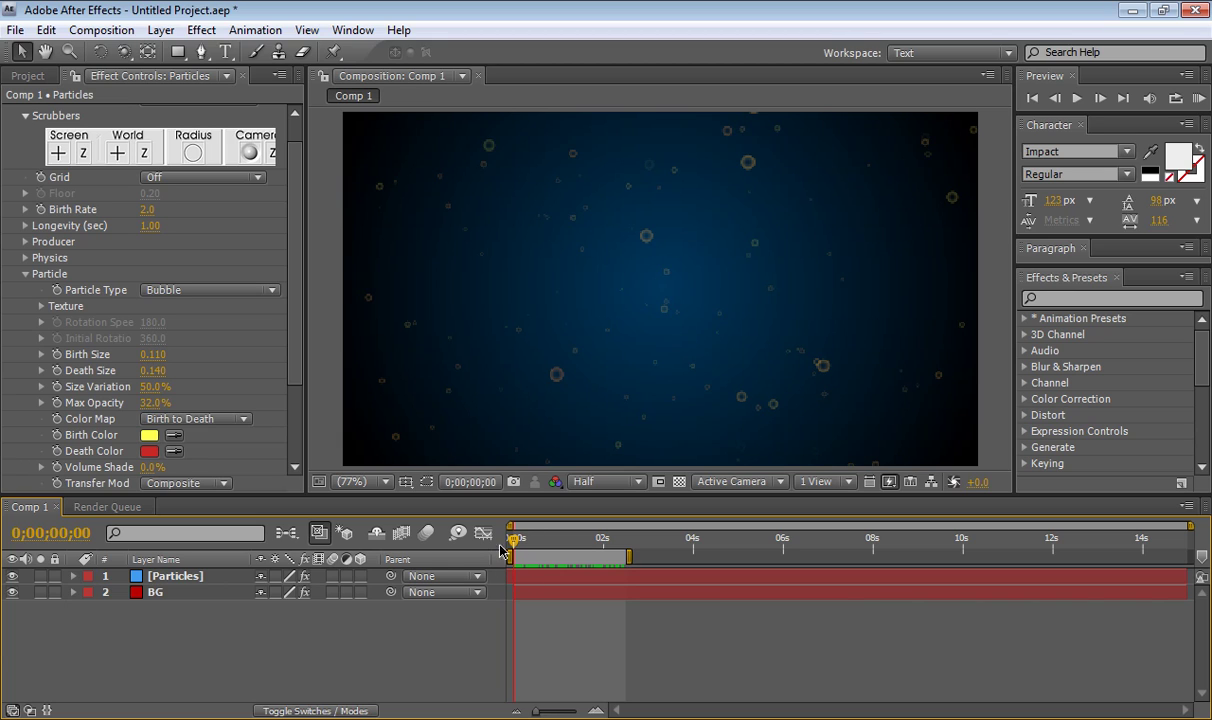
pyautogui.click(192, 290)
pyautogui.click(190, 231)
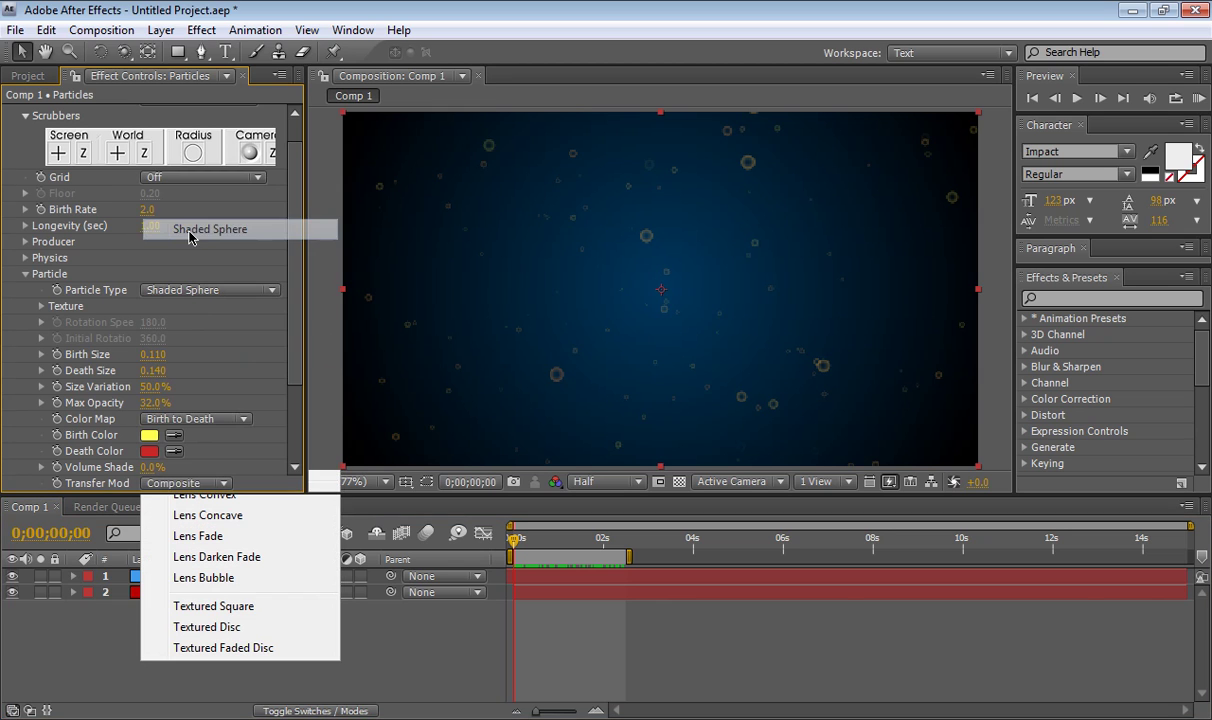
pyautogui.click(181, 291)
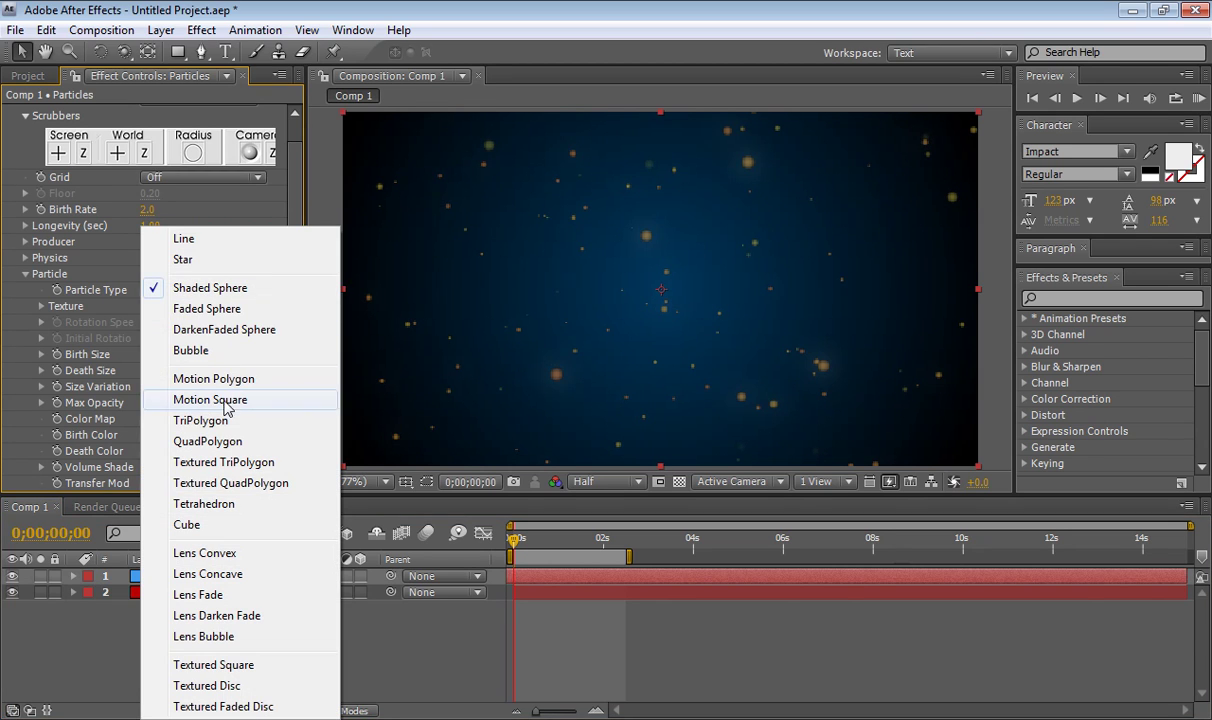
pyautogui.click(220, 575)
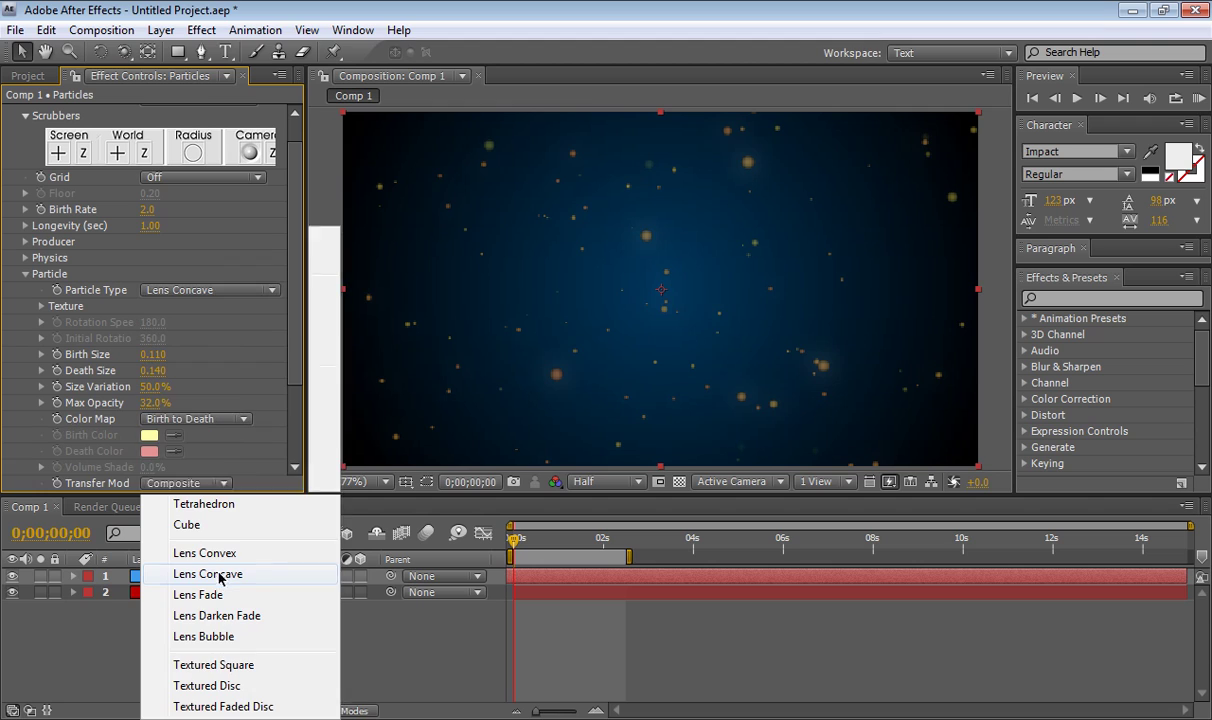
pyautogui.click(198, 288)
pyautogui.click(215, 330)
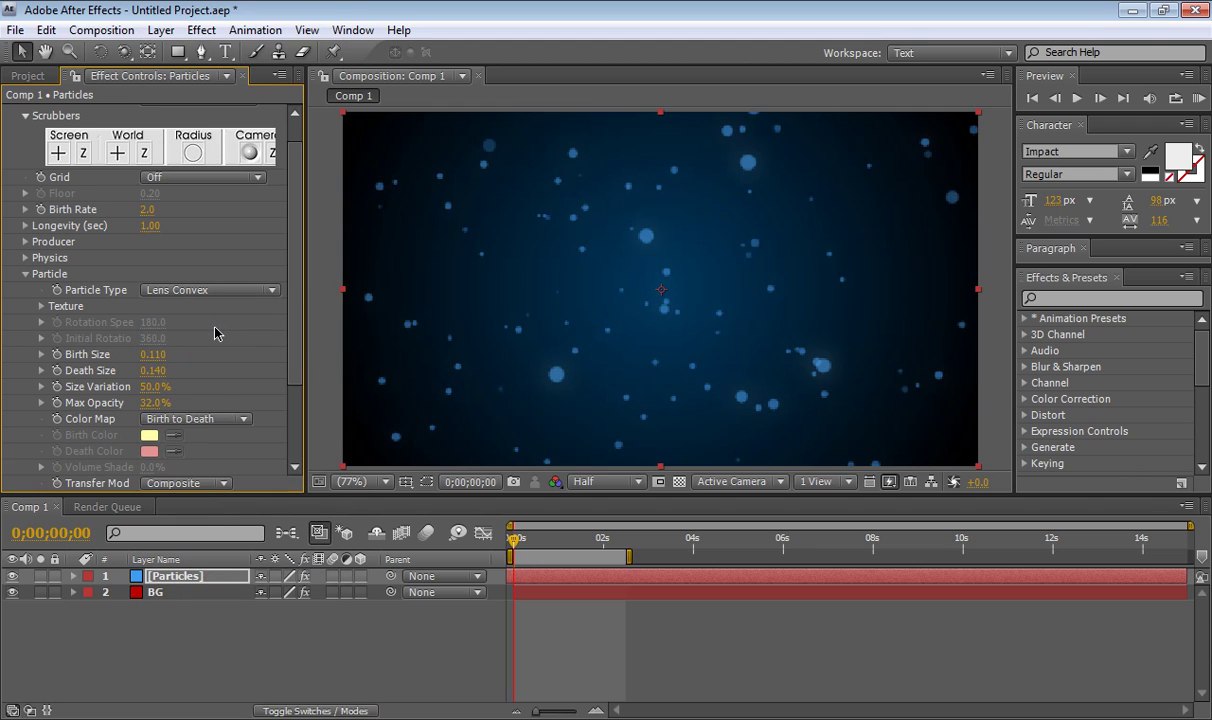
pyautogui.moveTo(513, 548)
pyautogui.mouseDown()
pyautogui.moveTo(627, 553)
pyautogui.moveTo(513, 550)
pyautogui.mouseUp()
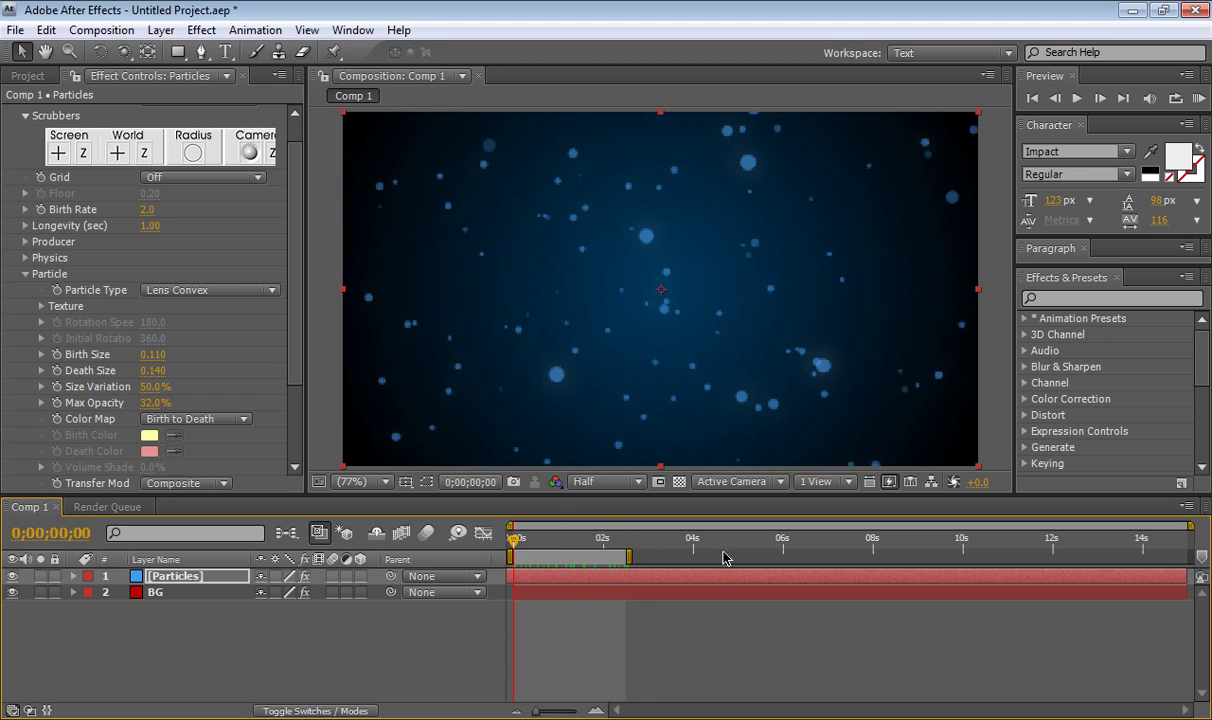